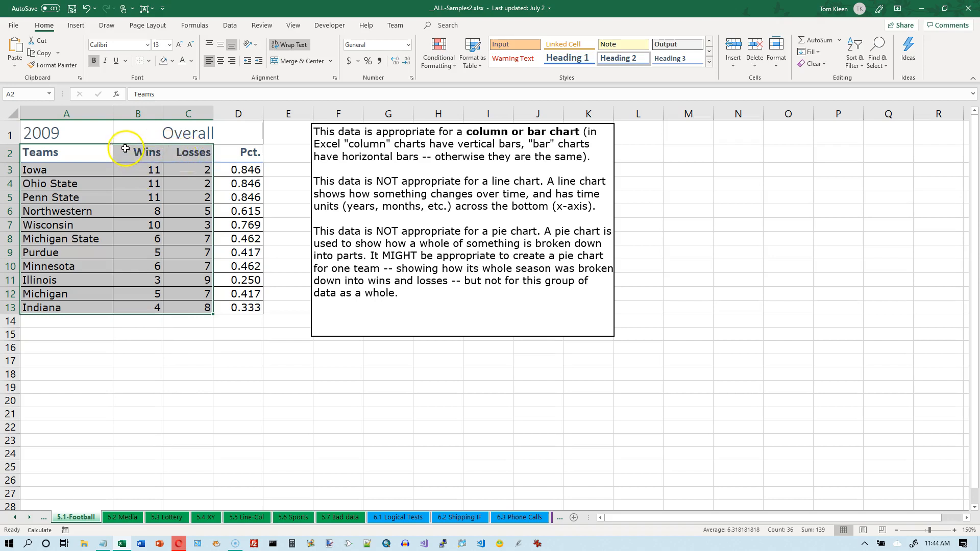
Step: Insert a 2-D clustered column chart from the selected team, wins and losses data in A2:C13
click(76, 25)
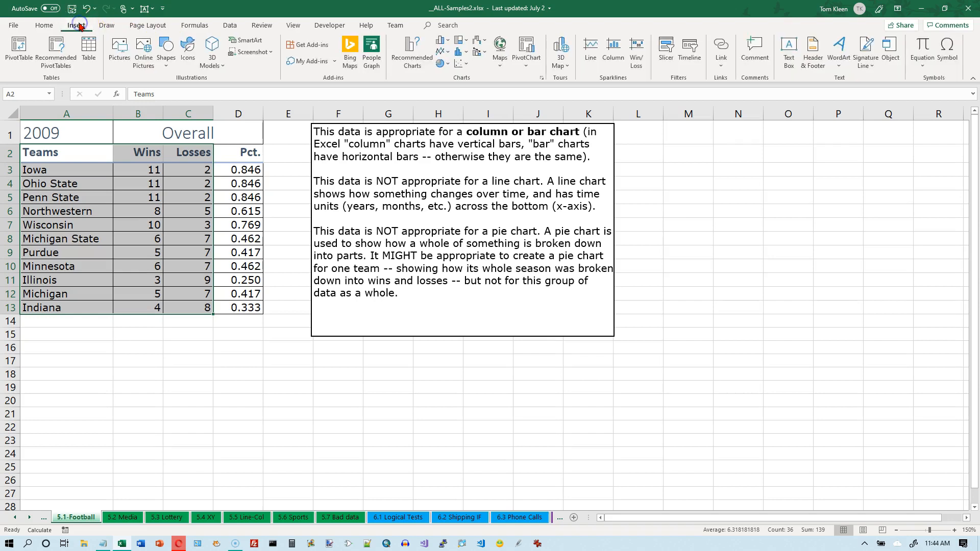
click(449, 43)
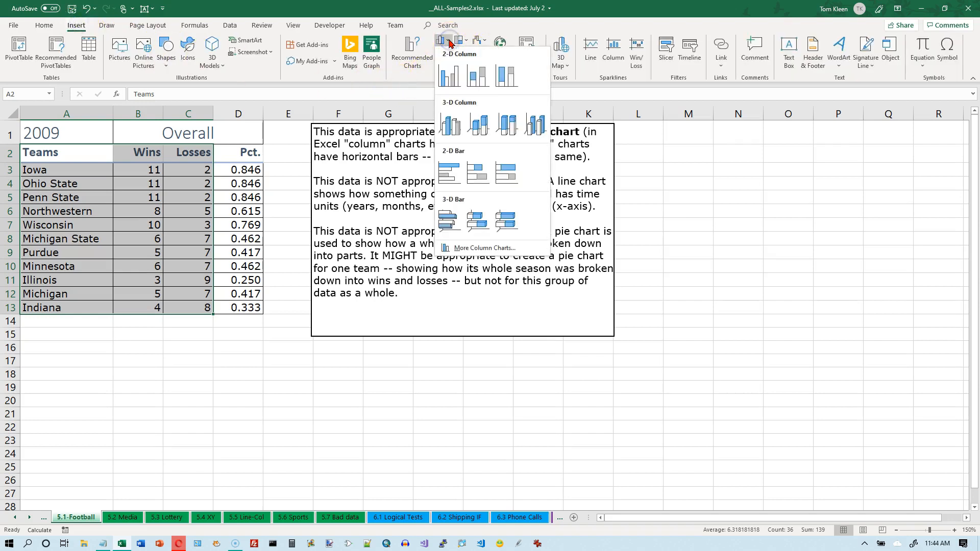
click(448, 81)
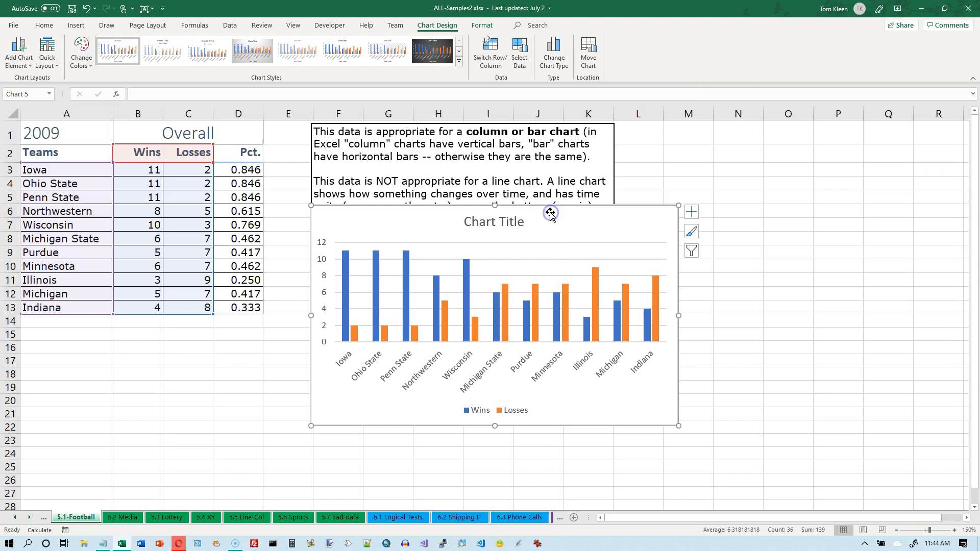
click(482, 28)
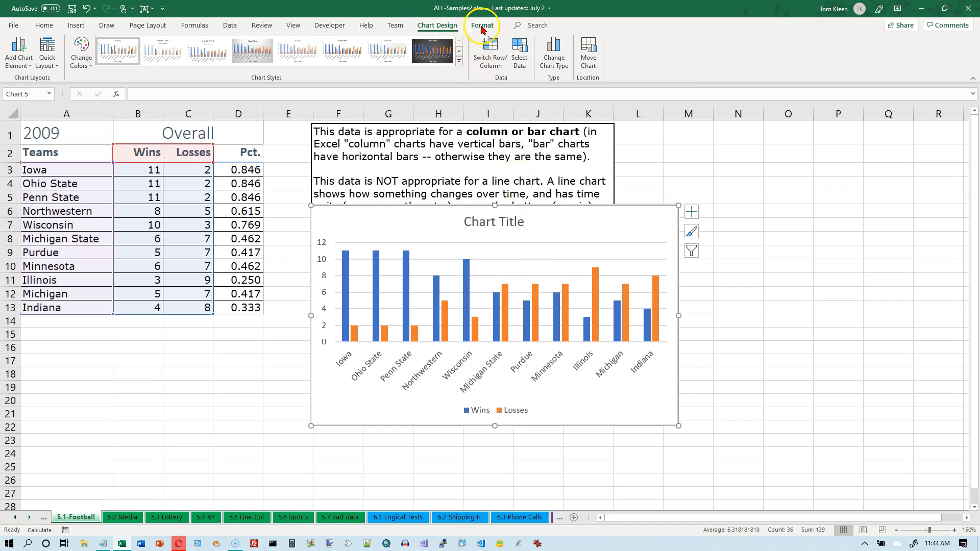
click(439, 26)
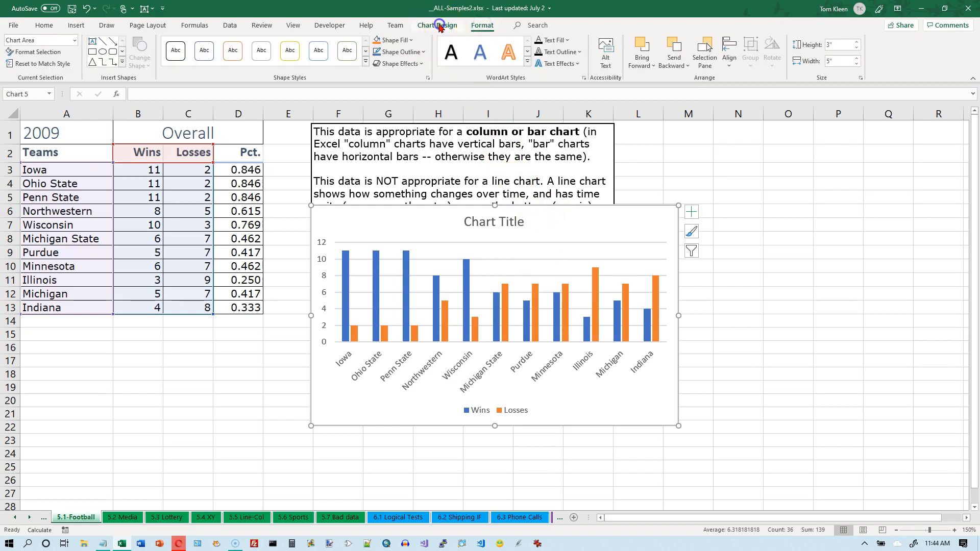
click(482, 26)
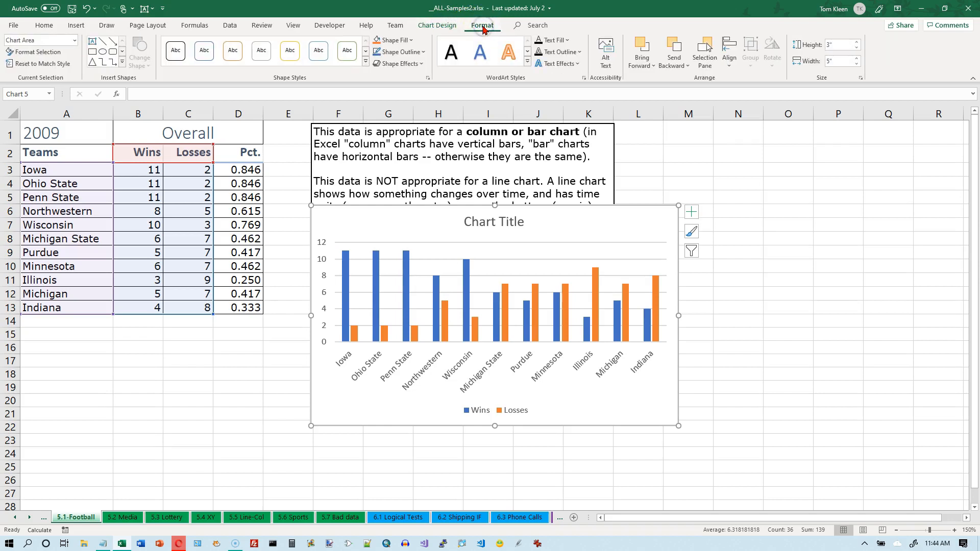
click(462, 30)
click(432, 26)
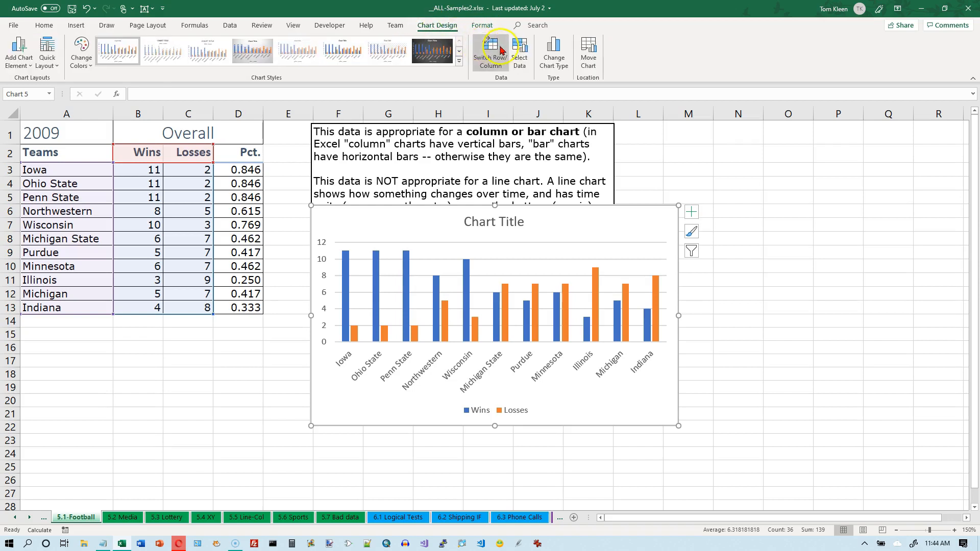
click(481, 26)
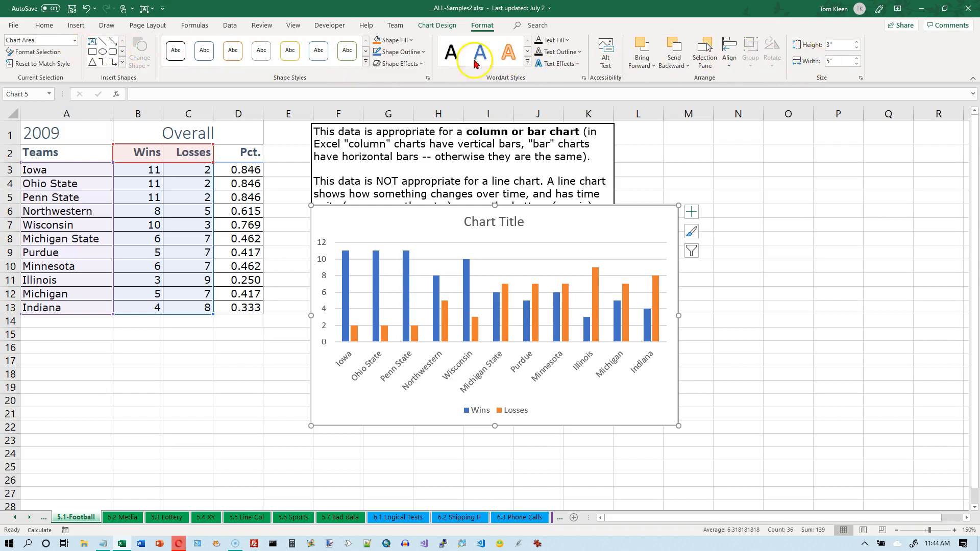
Step: Move the column chart to its own new sheet named Chart1
click(437, 26)
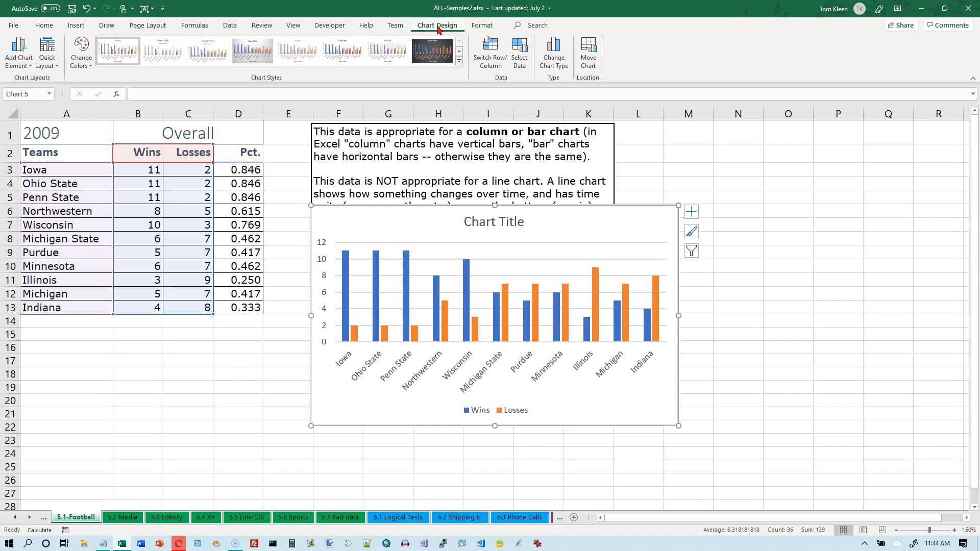
click(589, 51)
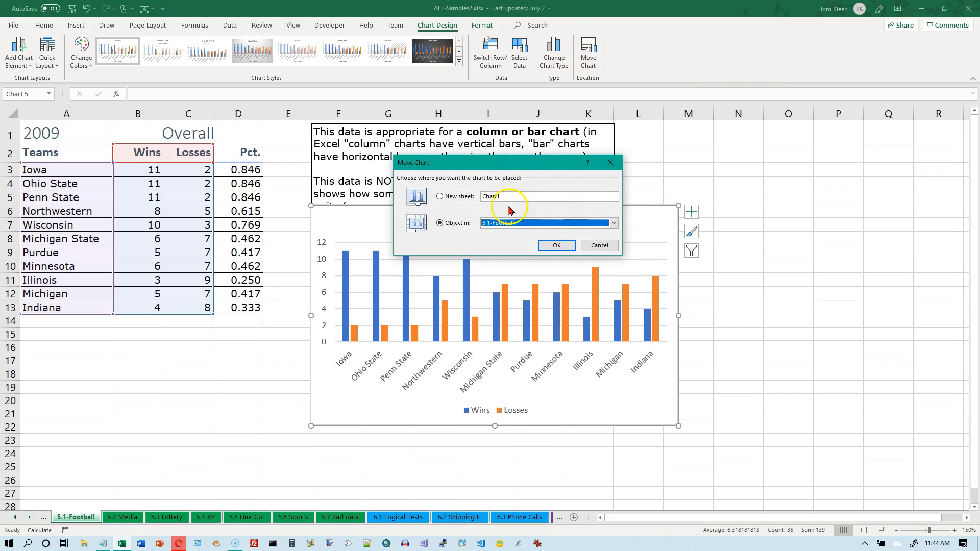
click(440, 197)
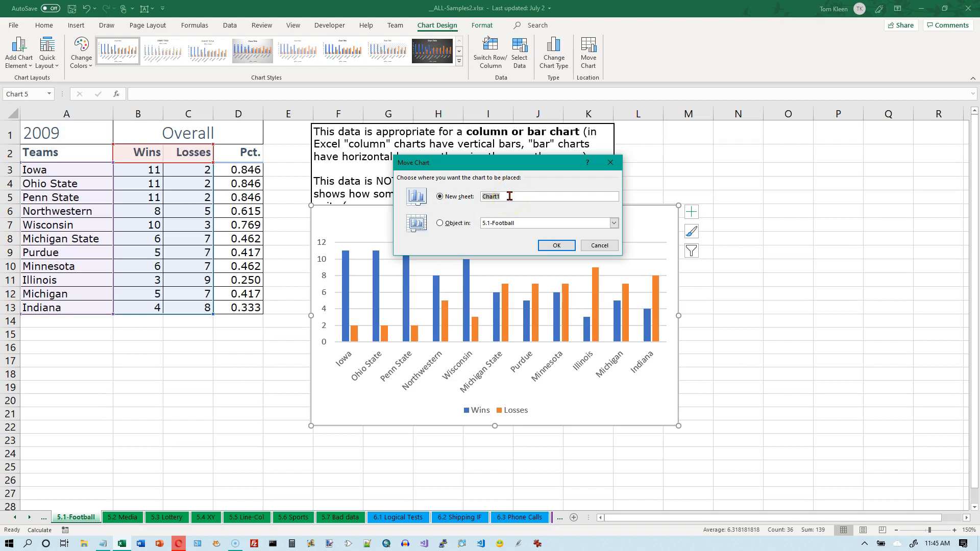
click(551, 244)
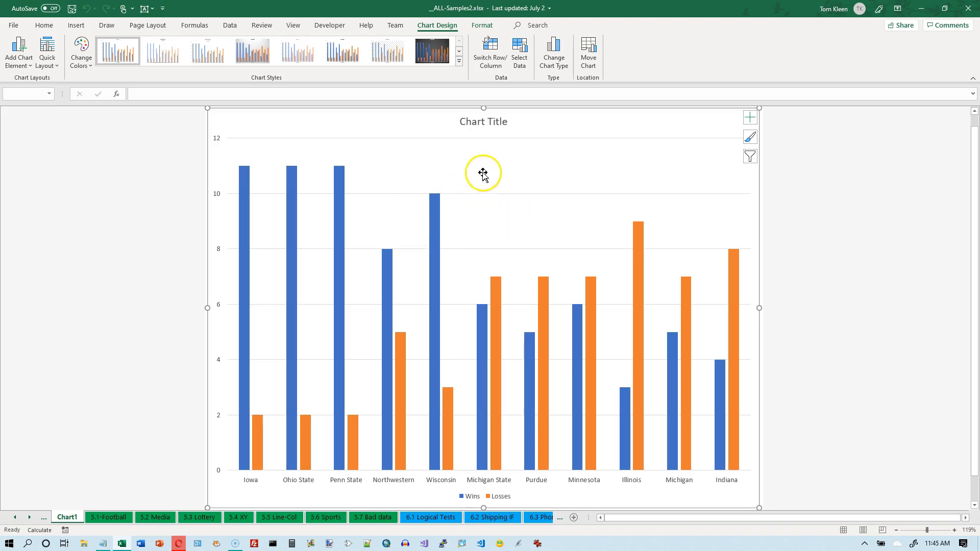
Step: Identify the chart's legend, title, vertical axis and horizontal axis by selecting each one in turn
click(502, 498)
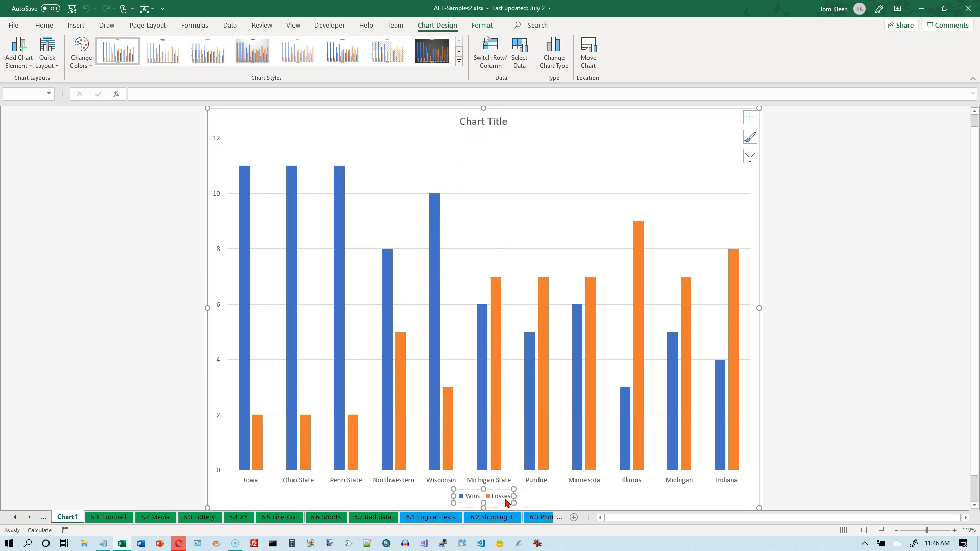
click(495, 121)
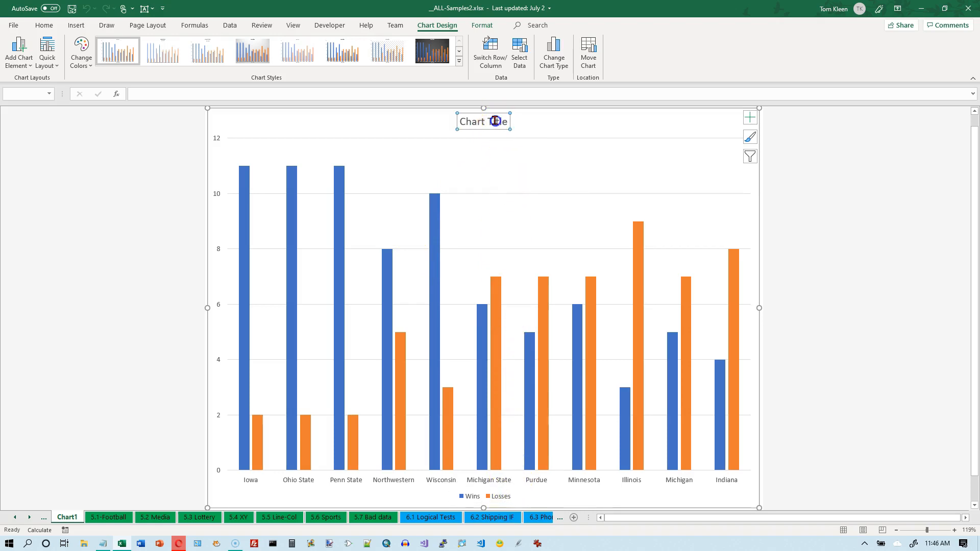
click(216, 139)
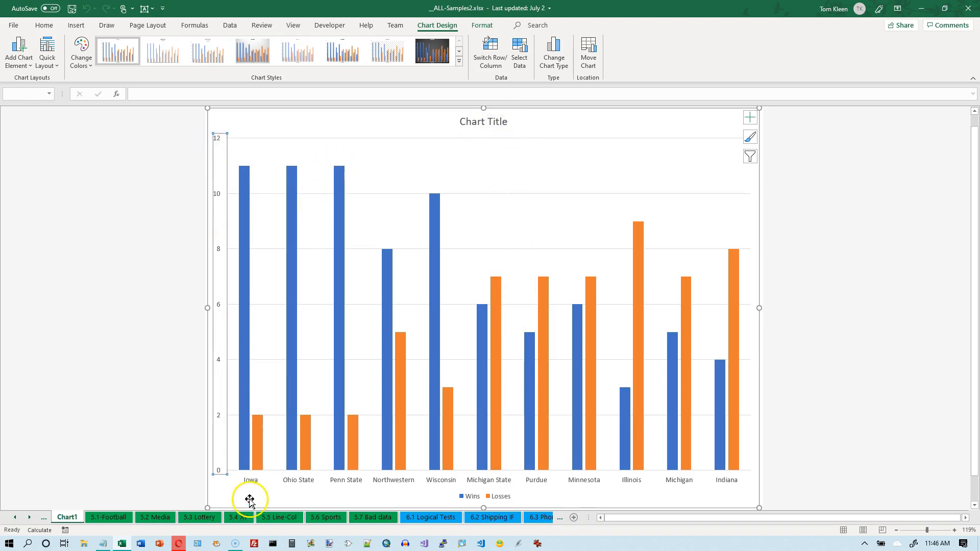
click(252, 483)
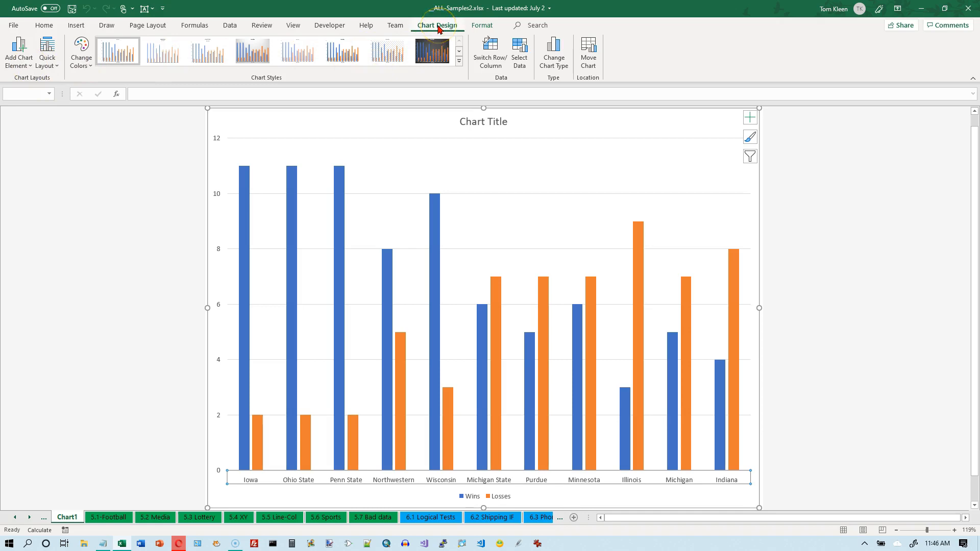
Step: Preview the axes, axis titles and chart title placement options on the column chart without applying any
click(27, 69)
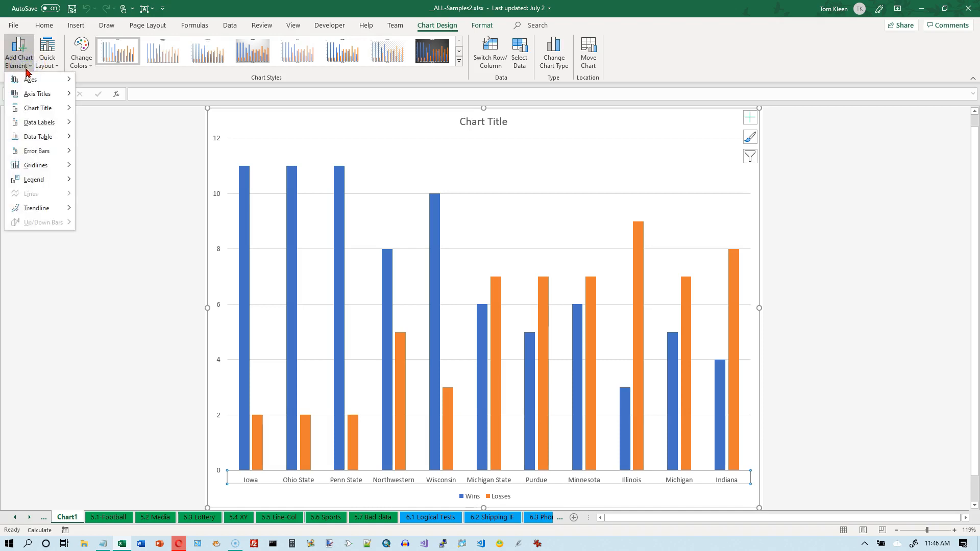
mouse_move(28, 87)
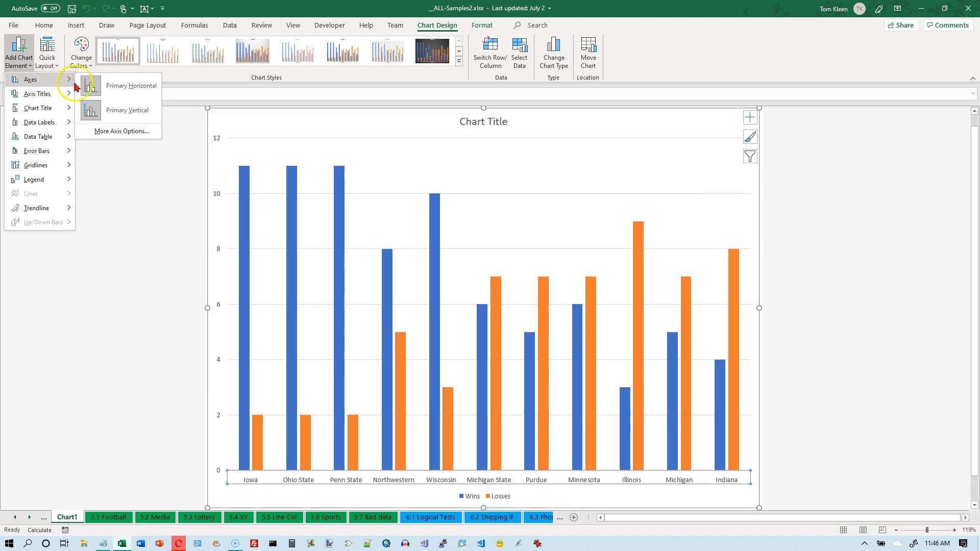
click(85, 88)
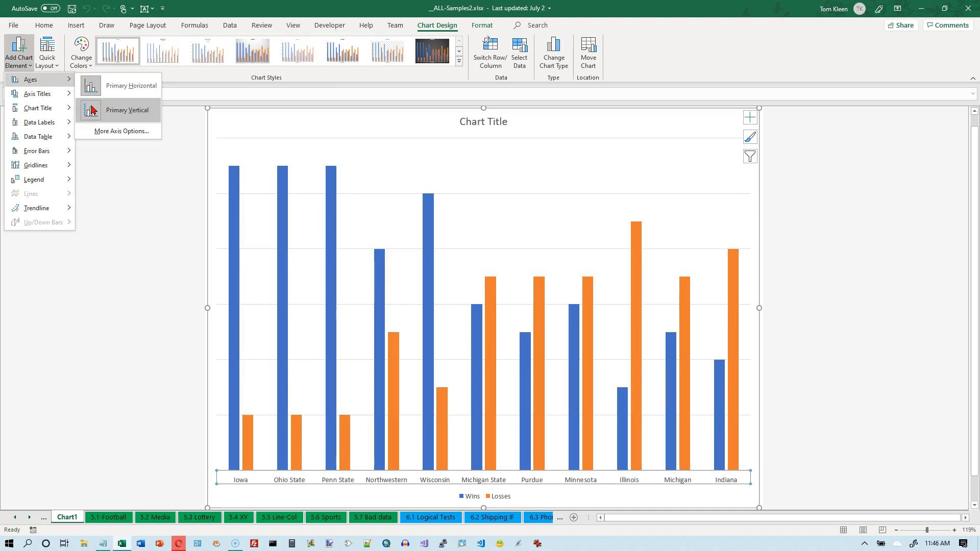
click(116, 132)
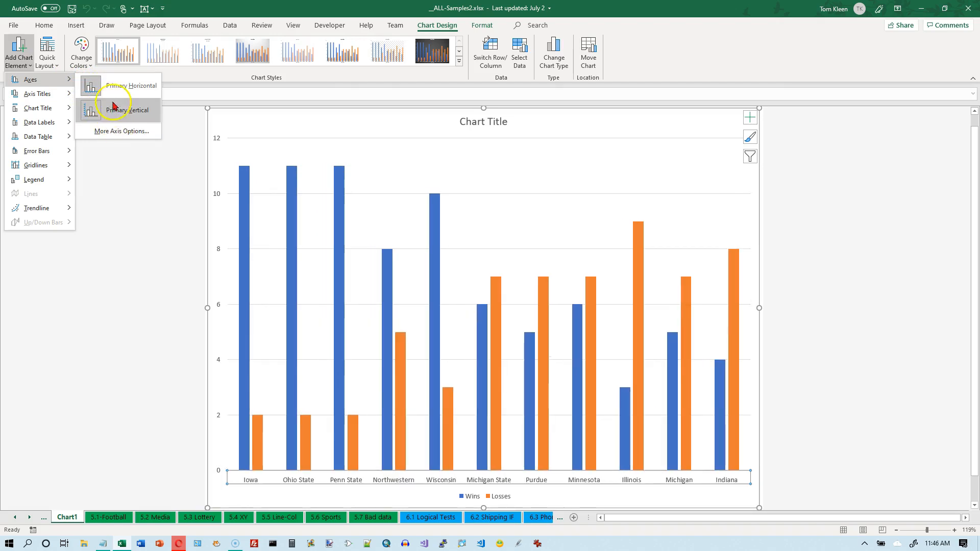
click(31, 97)
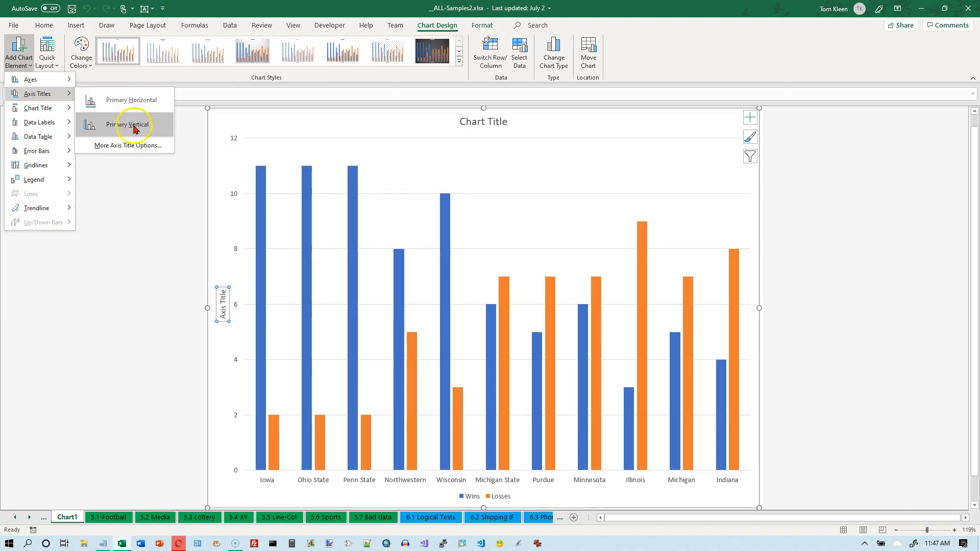
click(73, 110)
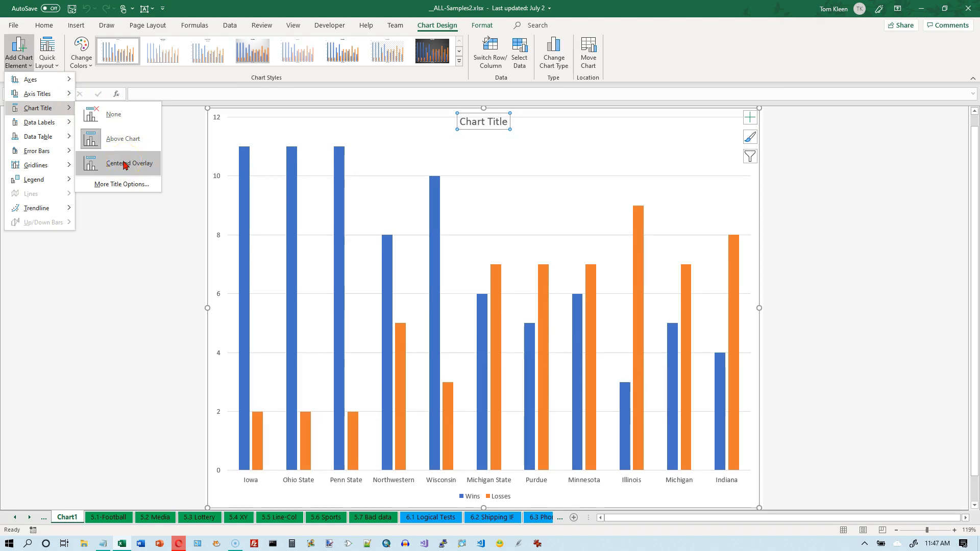
Step: Preview the Inside End, Inside Base, Outside End and Data Callout data labels on the columns without applying any
click(39, 123)
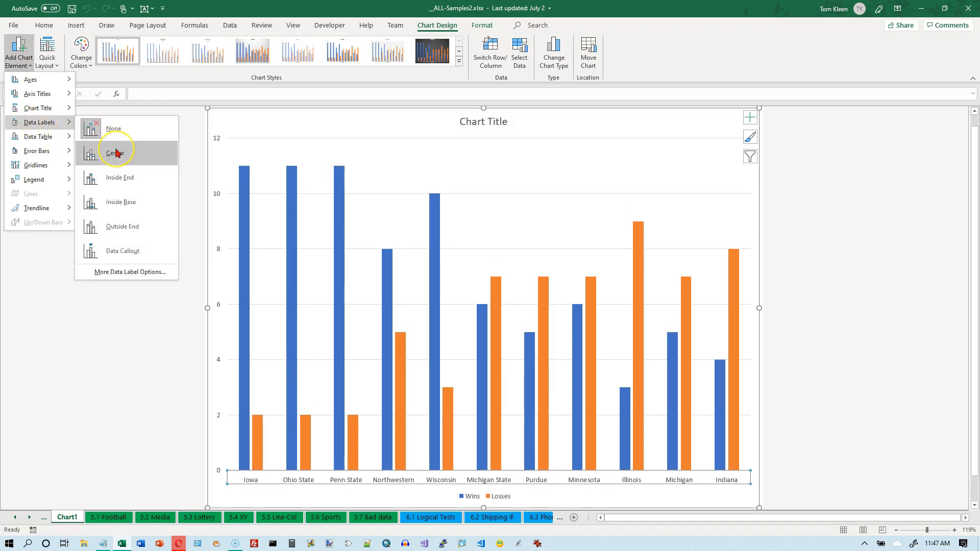
click(118, 178)
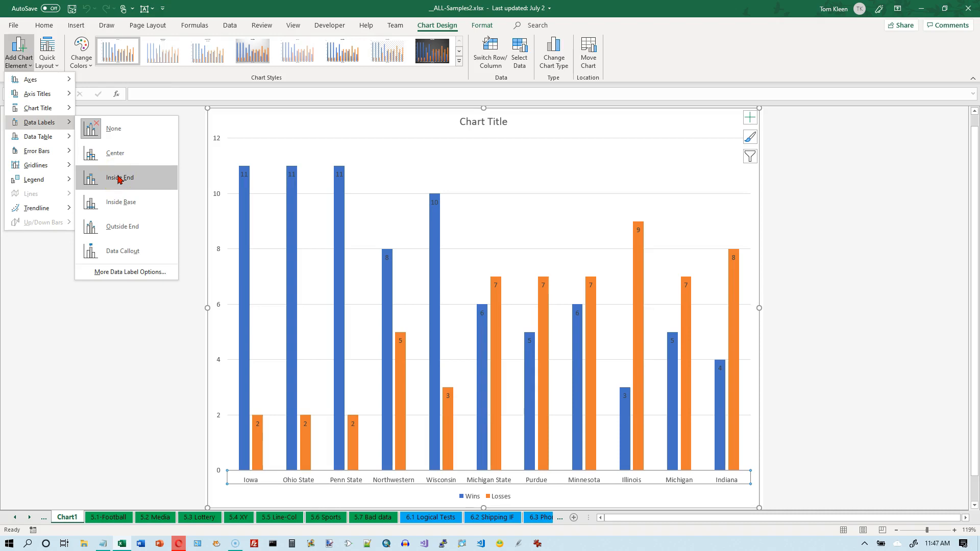
click(121, 203)
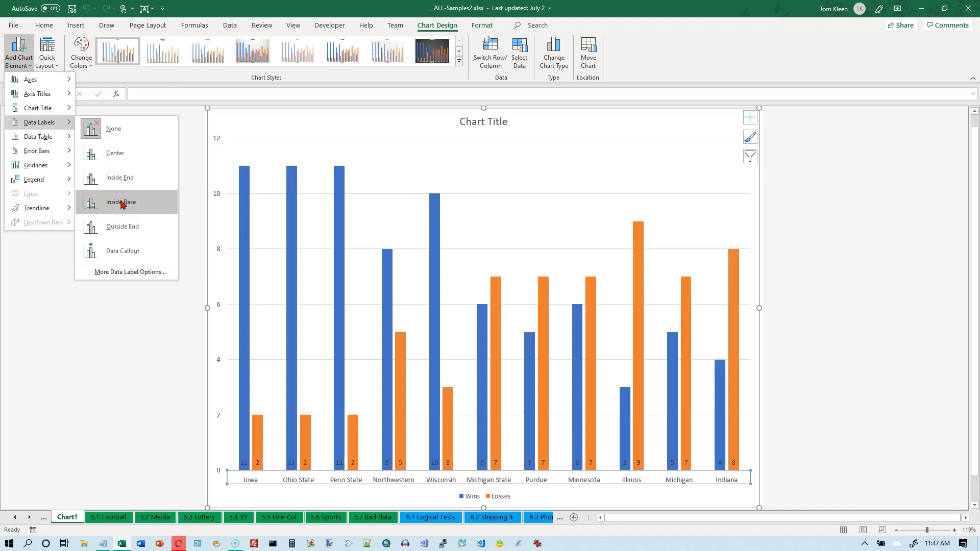
click(124, 226)
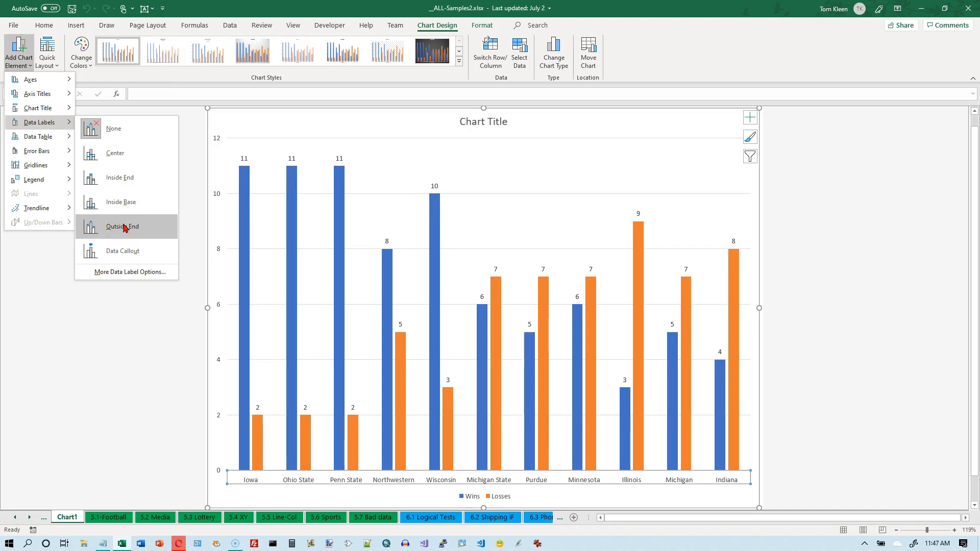
click(127, 251)
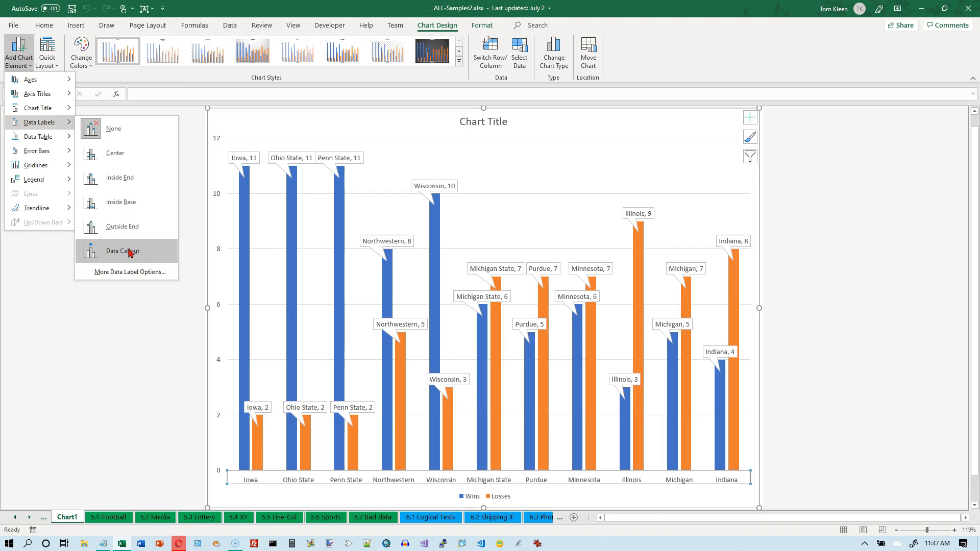
click(131, 260)
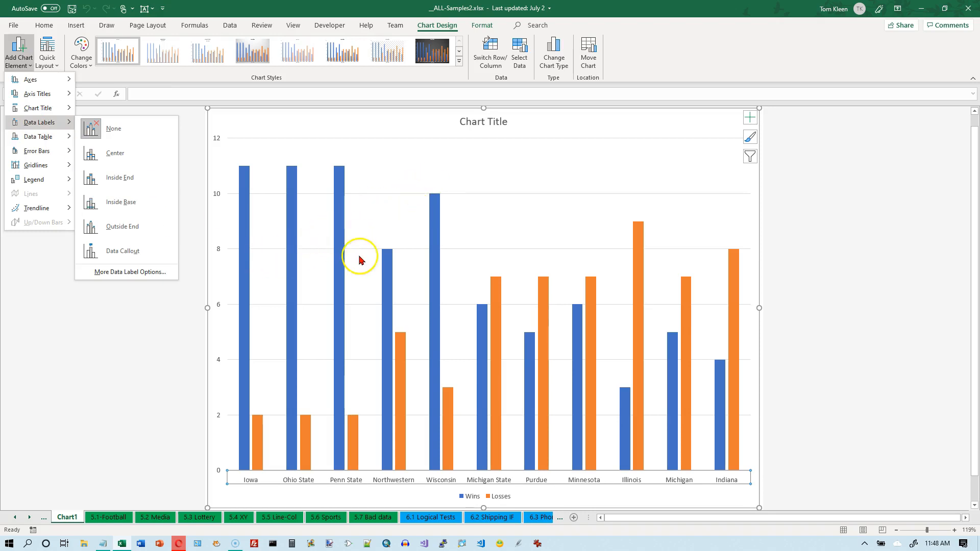
Step: Preview the data table, error bars and primary major horizontal and vertical gridline options on the column chart without applying any
mouse_move(47, 139)
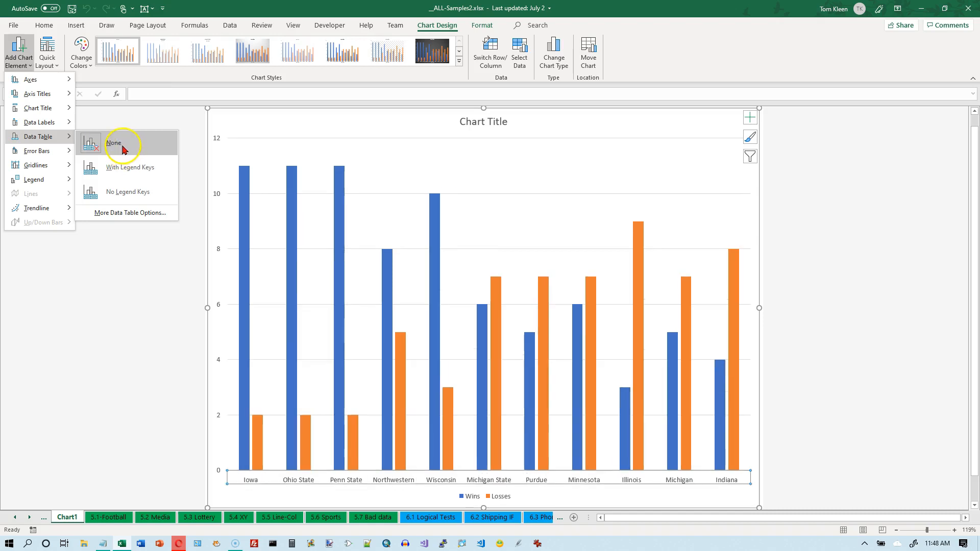
mouse_move(35, 155)
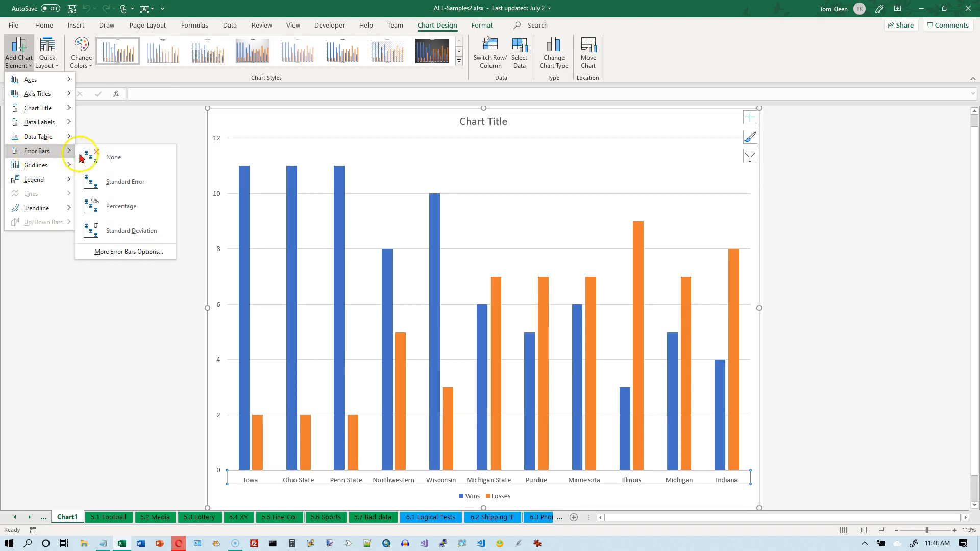
click(44, 167)
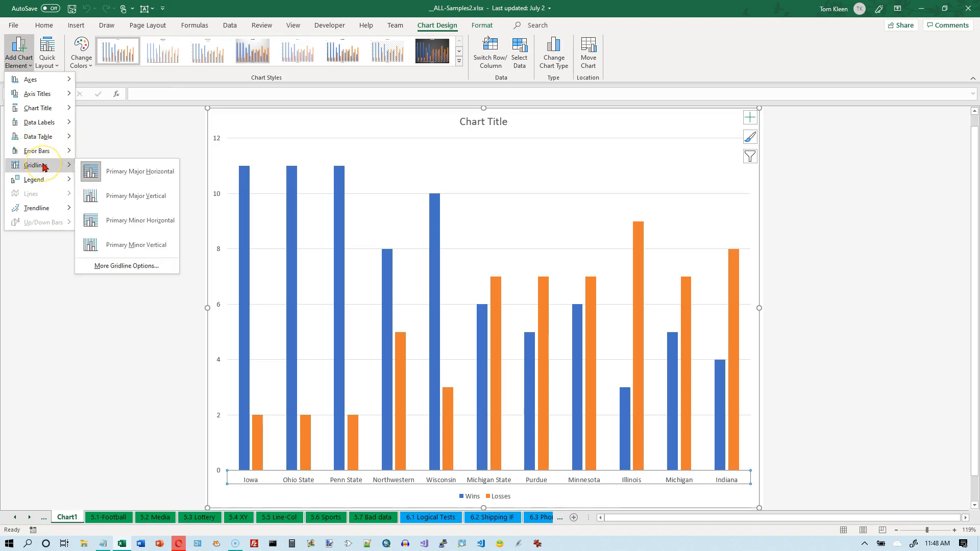
click(103, 172)
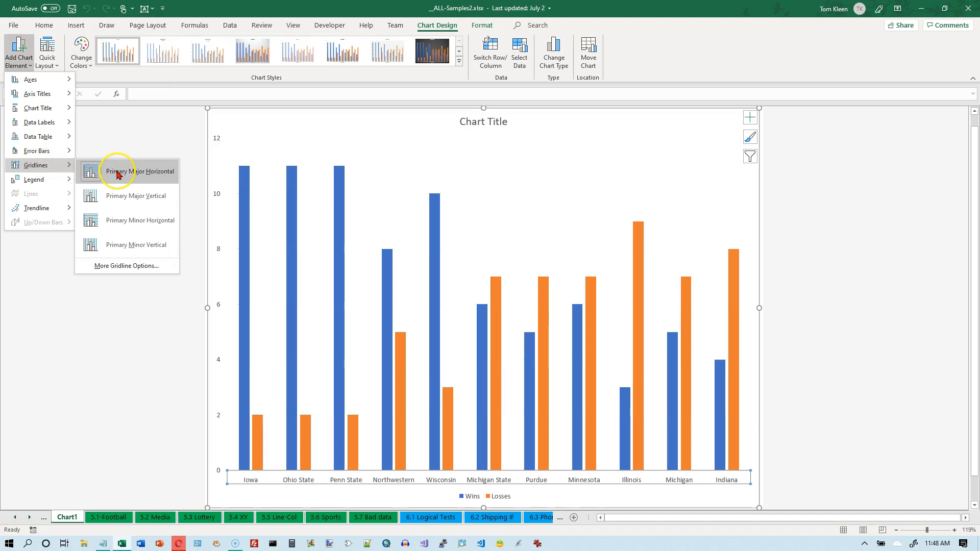
click(129, 175)
click(129, 192)
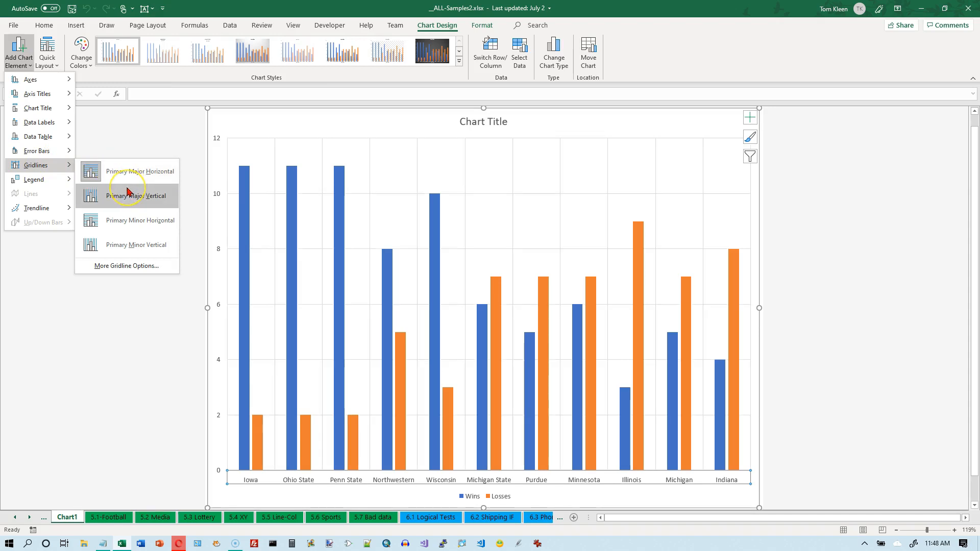
click(129, 200)
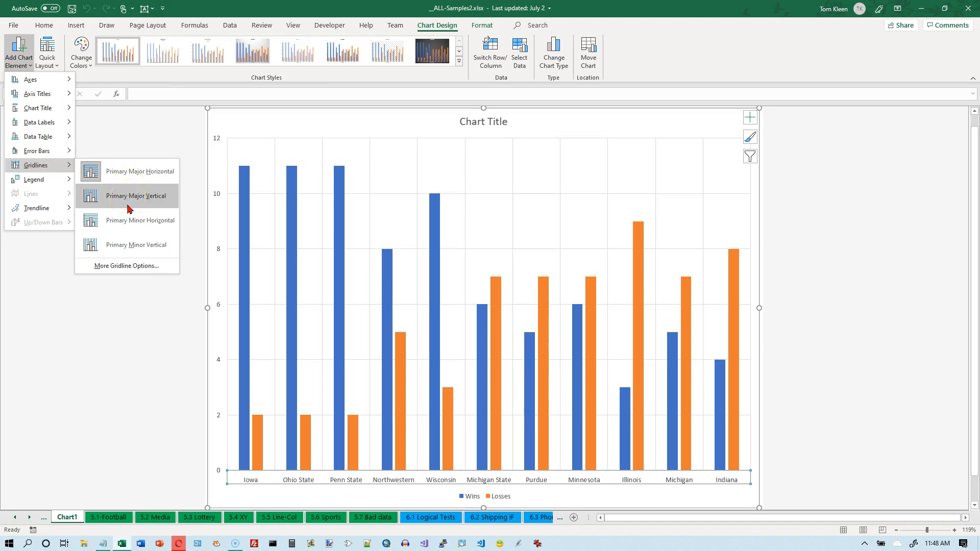
Step: Preview the primary minor horizontal and minor vertical gridlines and the legend options on the chart without applying any
click(130, 222)
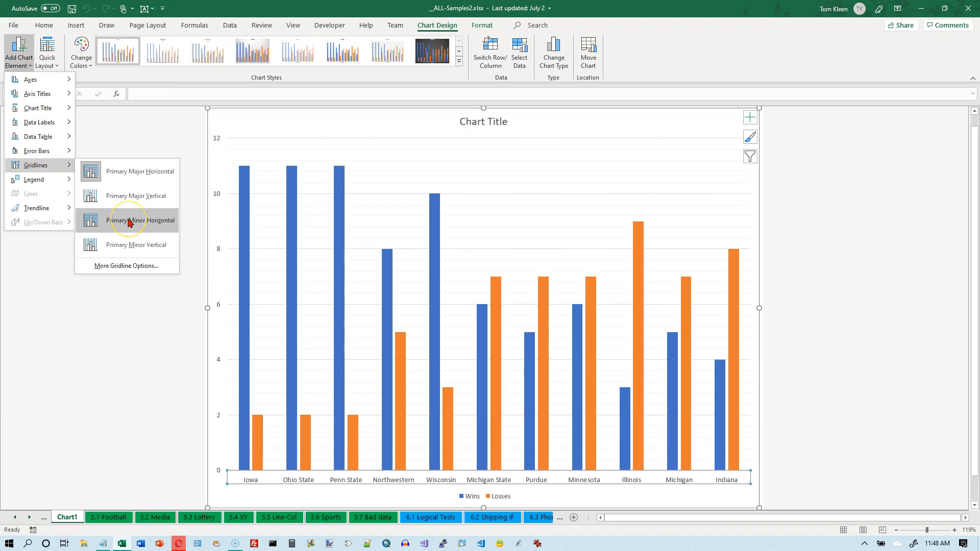
click(136, 227)
click(136, 197)
click(135, 220)
click(137, 243)
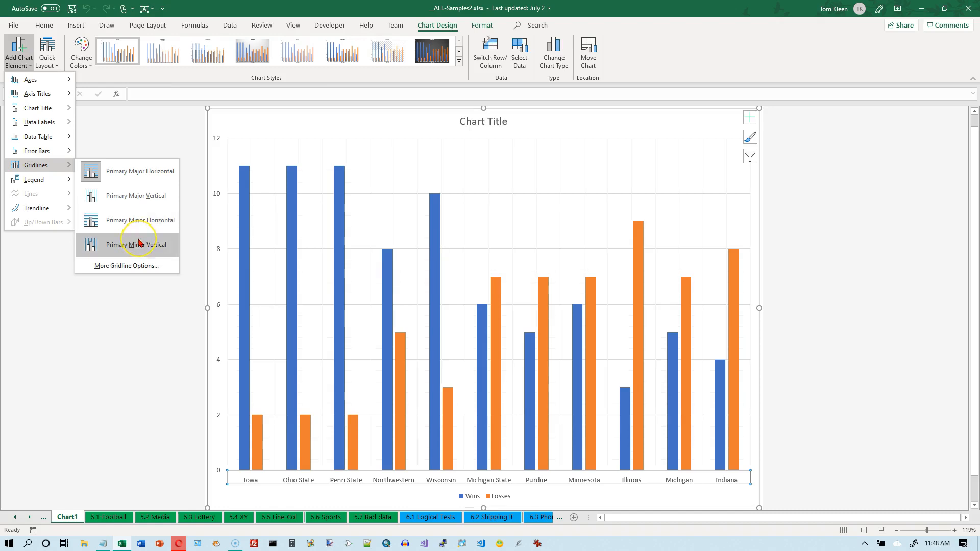
click(140, 247)
mouse_move(35, 181)
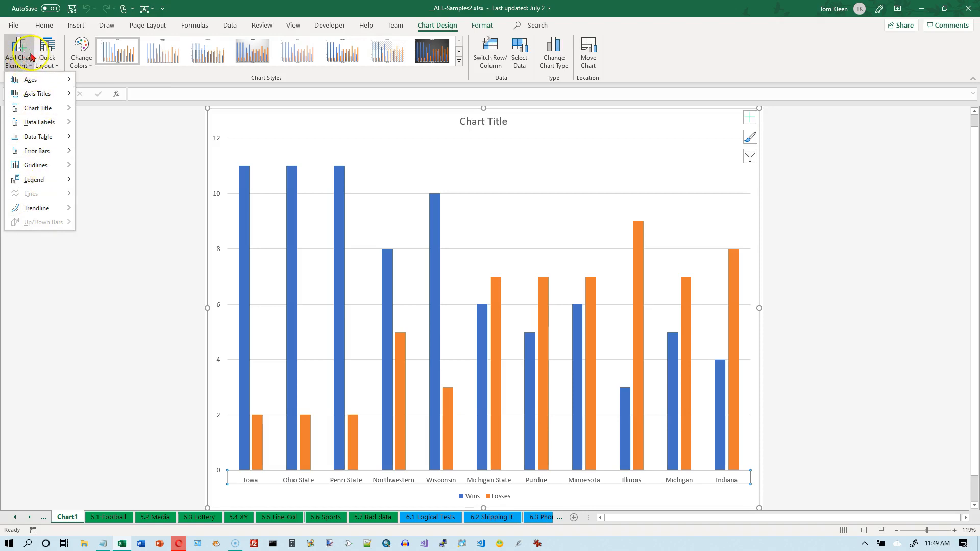
Step: Preview several quick layouts on the chart, including Layout 1 and Layout 4, without applying any
click(47, 61)
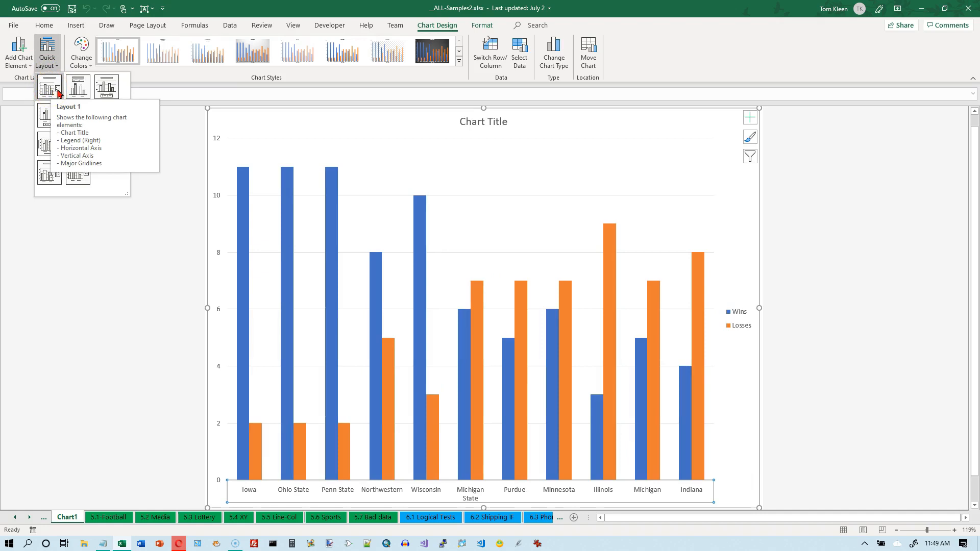
click(78, 90)
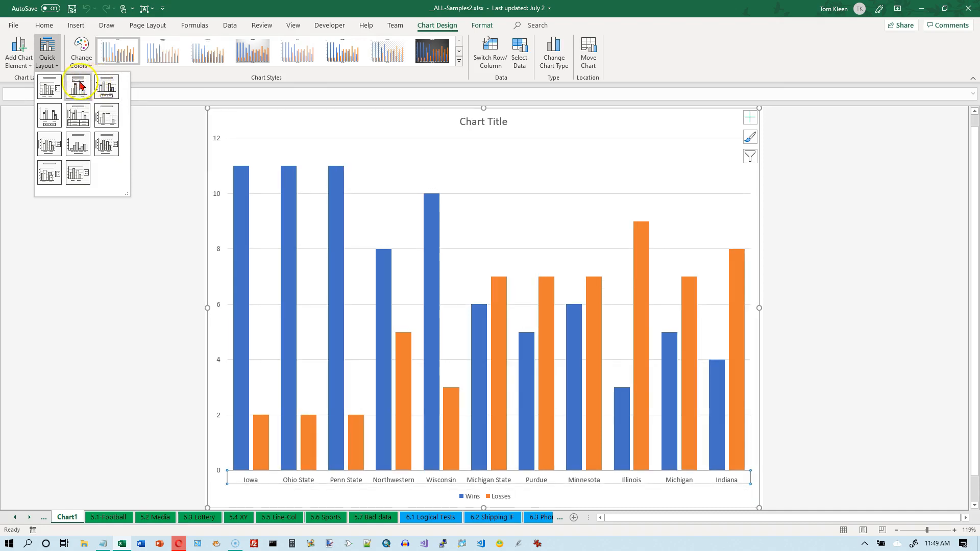
click(102, 86)
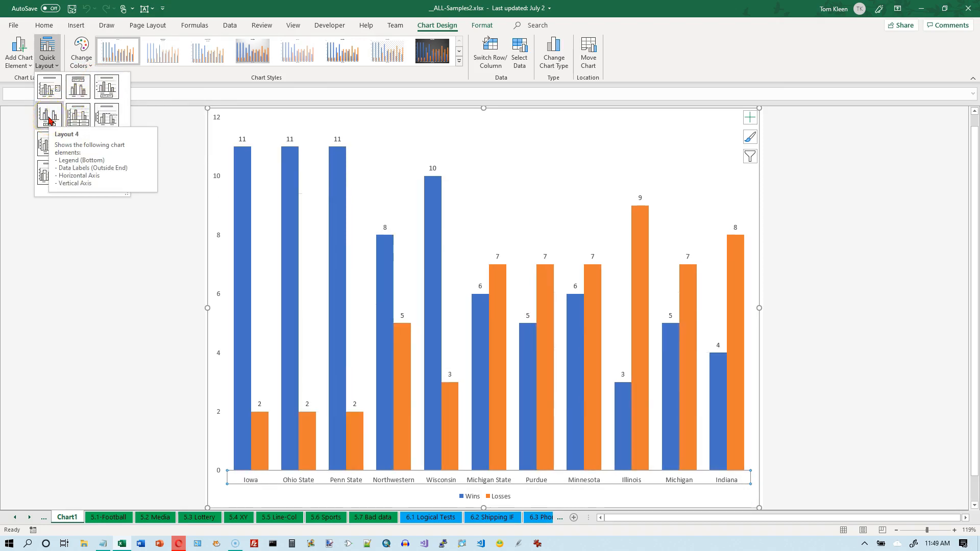
click(85, 122)
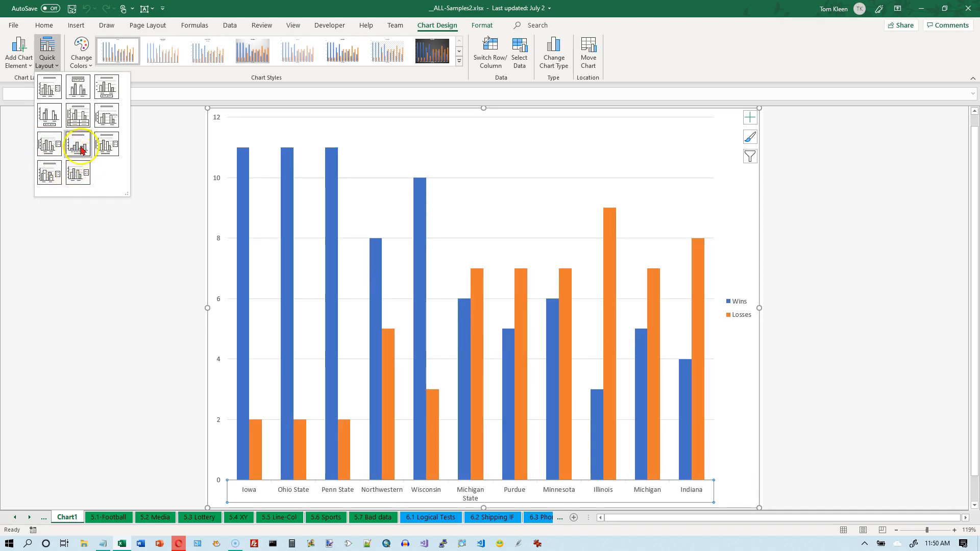
click(22, 65)
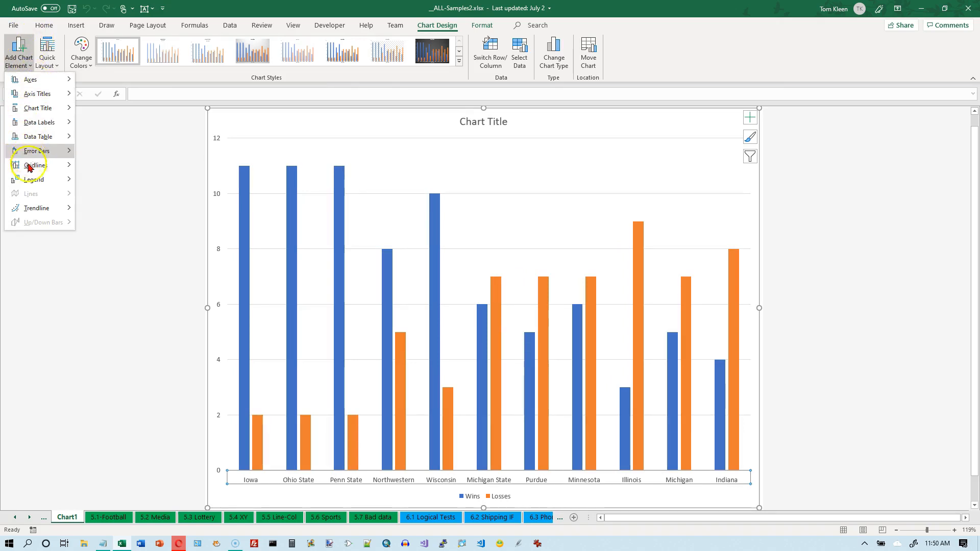
click(55, 66)
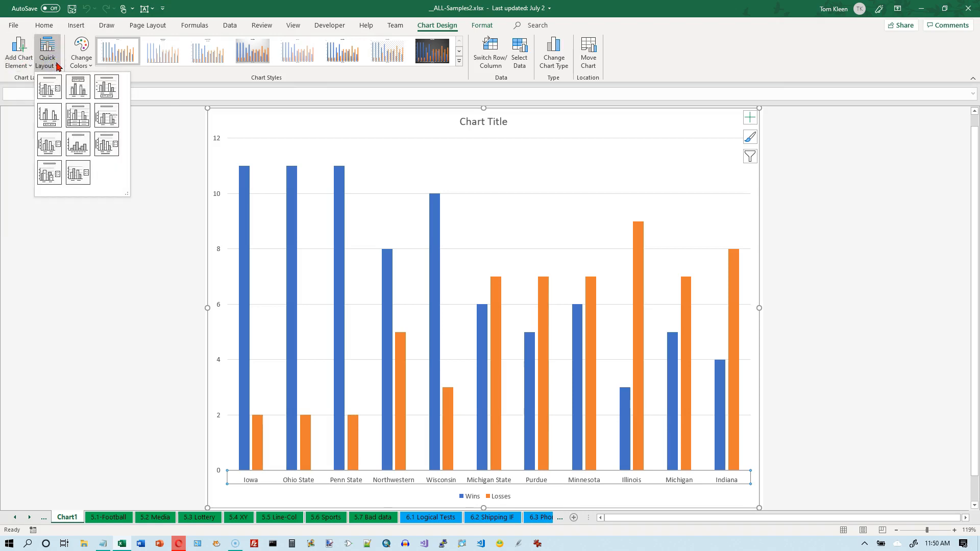
Step: Recolor the chart's columns with the second Colorful palette, giving blue wins and gray losses
click(88, 67)
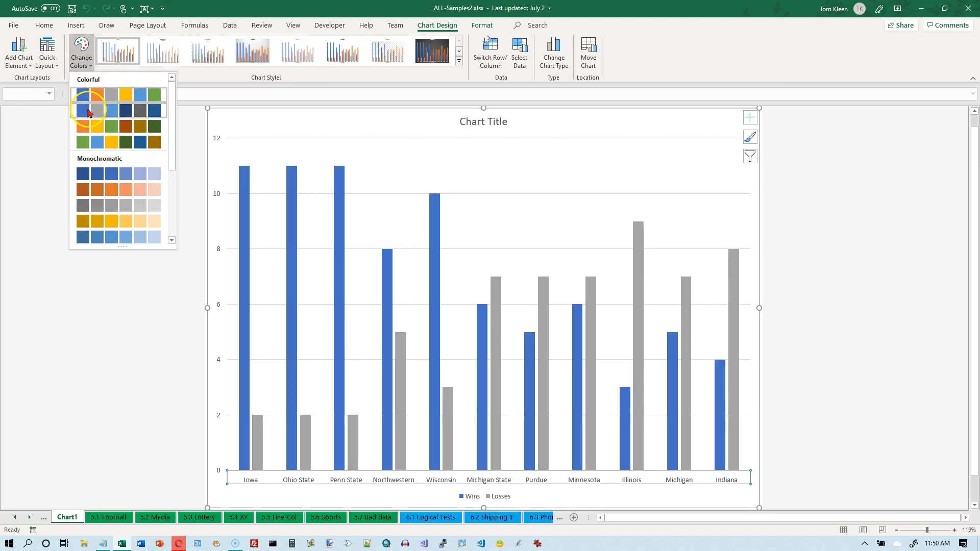
click(85, 130)
click(81, 111)
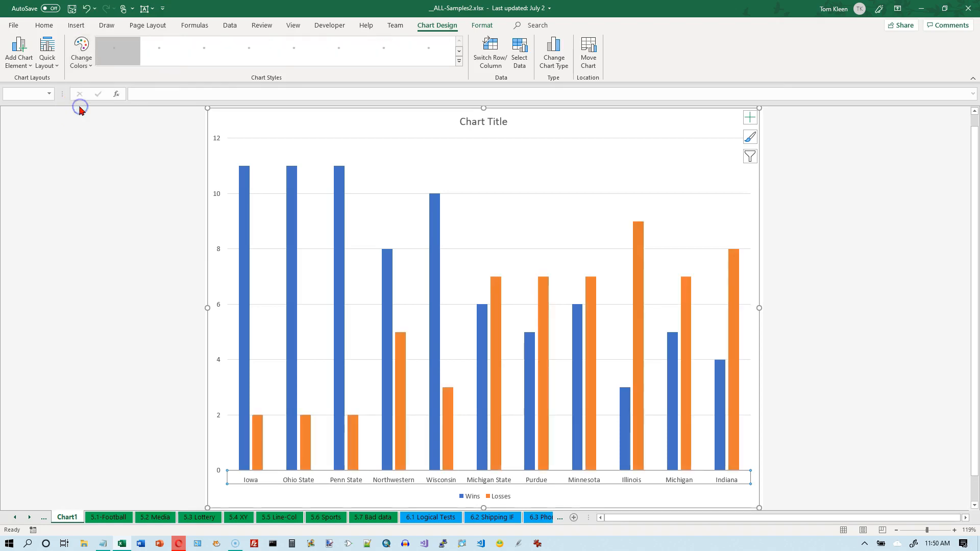
Step: Preview the blue and orange monochromatic palettes on the columns without applying either
click(83, 69)
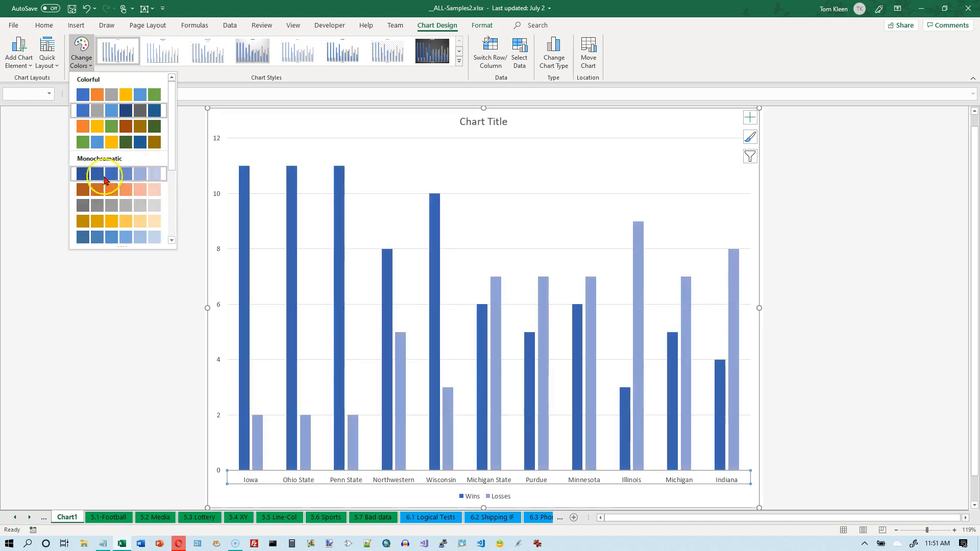
click(82, 182)
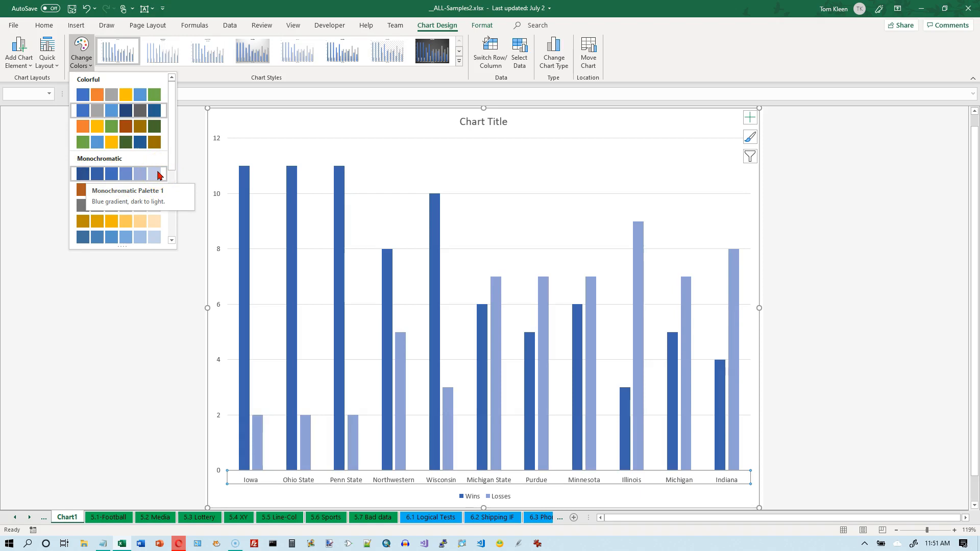
click(93, 177)
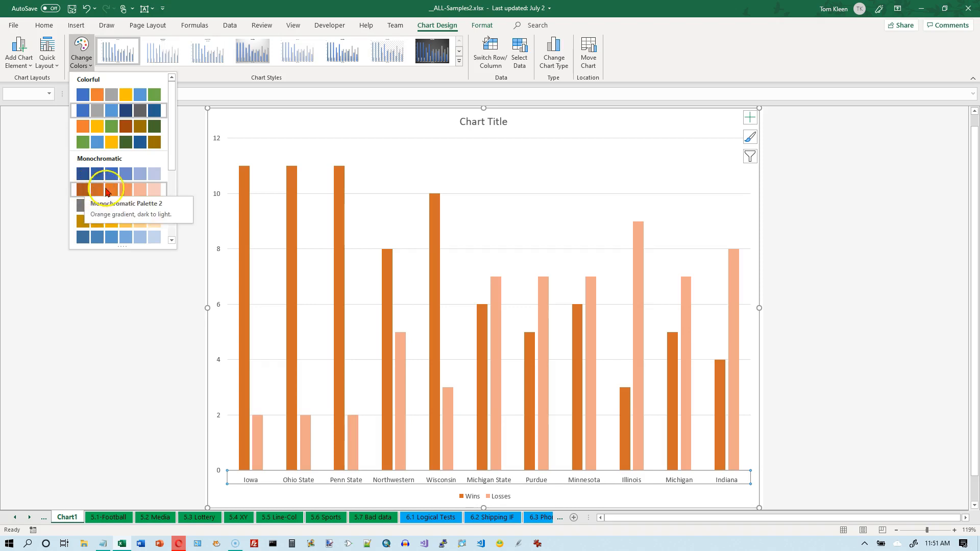
mouse_move(169, 164)
mouse_down()
mouse_move(169, 233)
mouse_move(172, 147)
mouse_up()
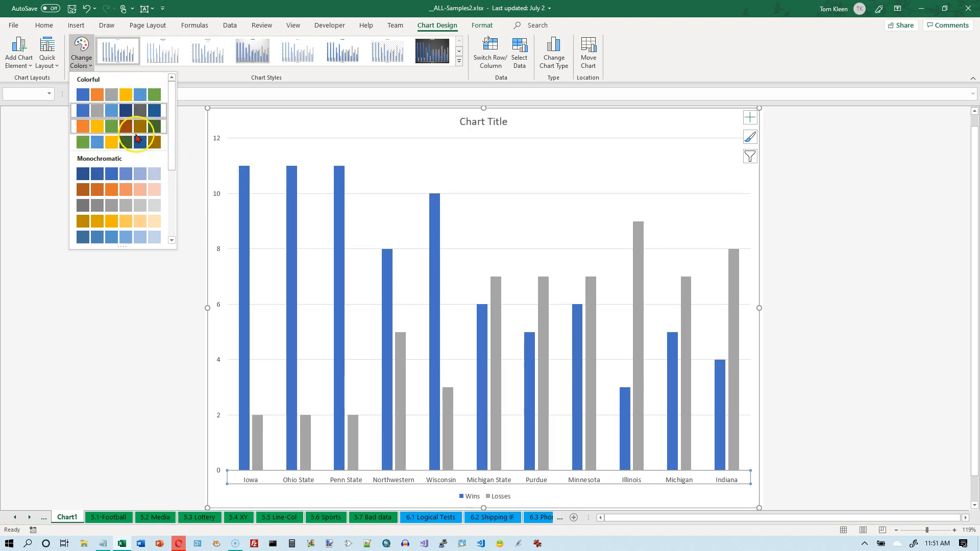
click(207, 78)
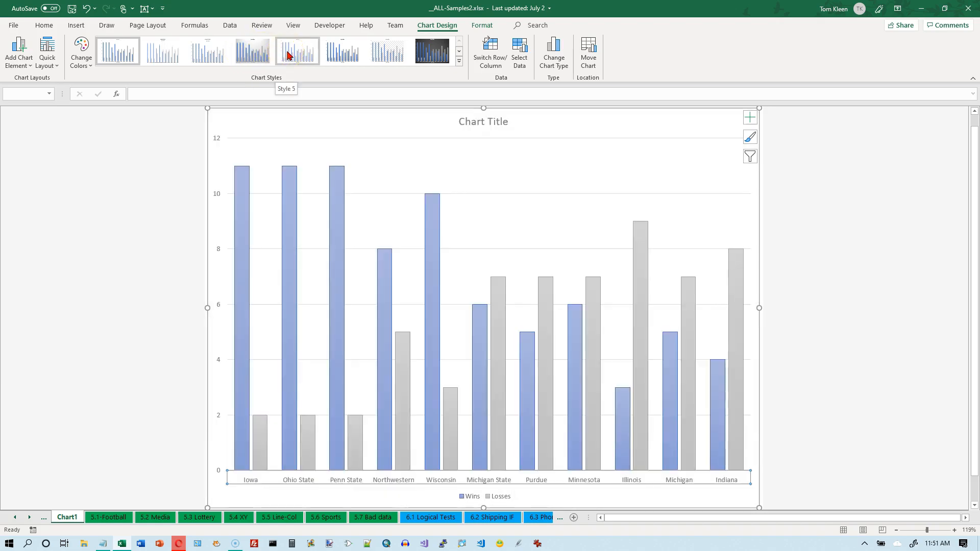
Step: Preview the available chart styles, including Style 7 and Style 14, without applying any
click(329, 53)
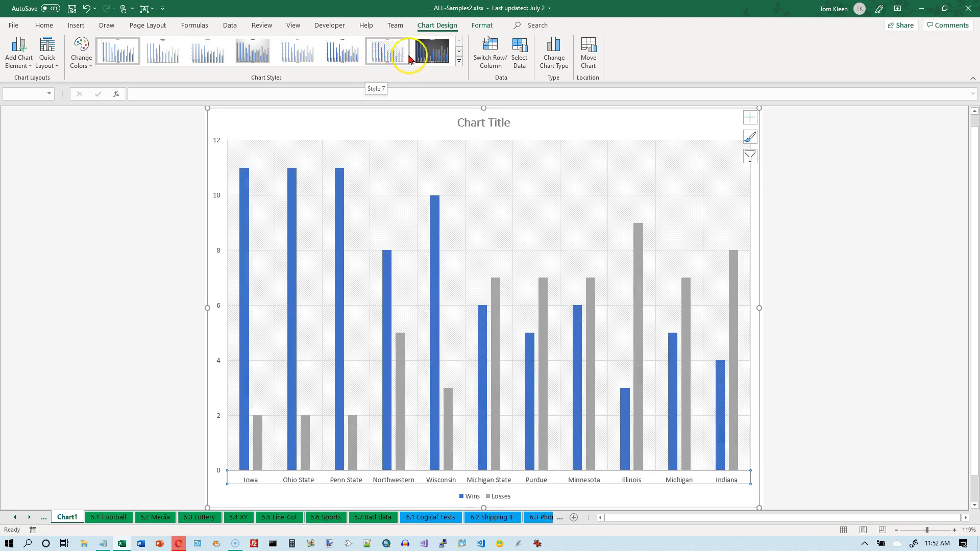
click(432, 55)
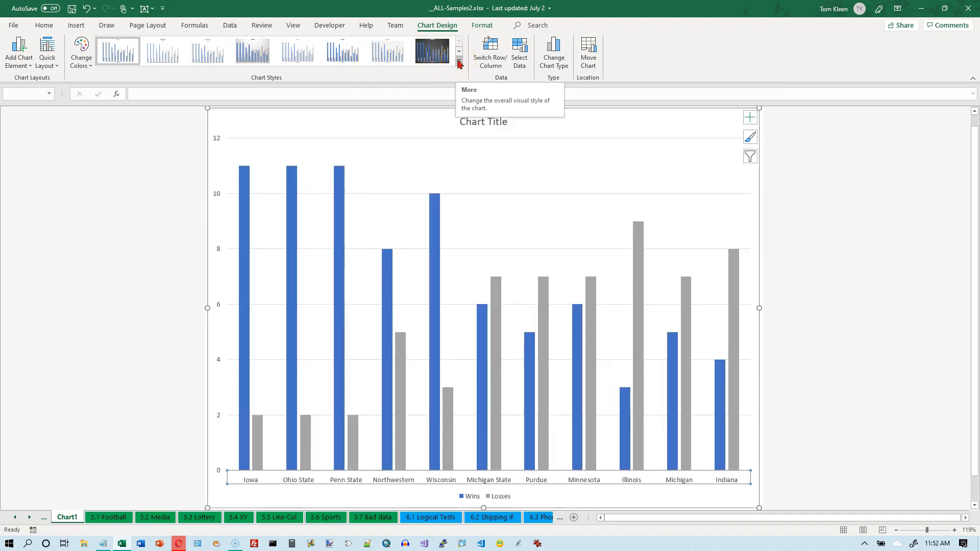
click(459, 62)
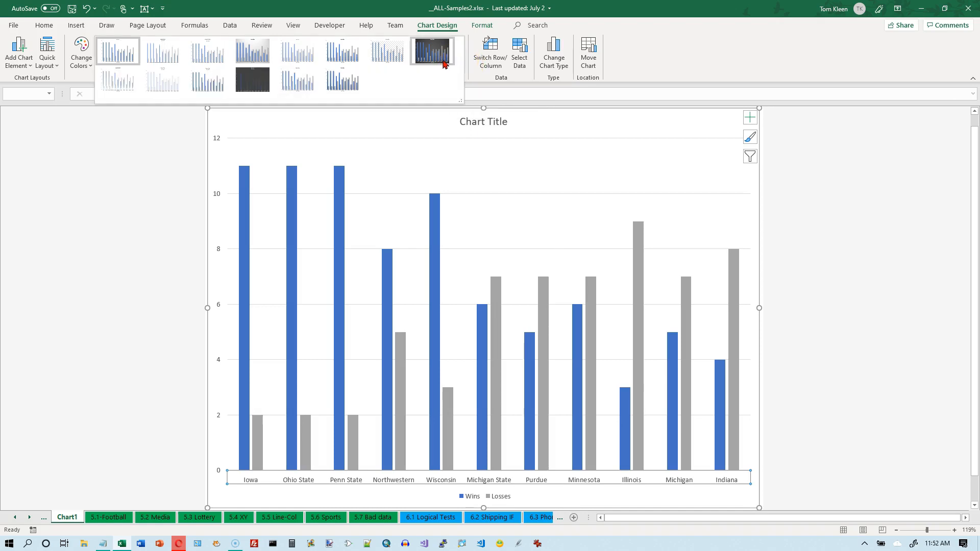
click(336, 86)
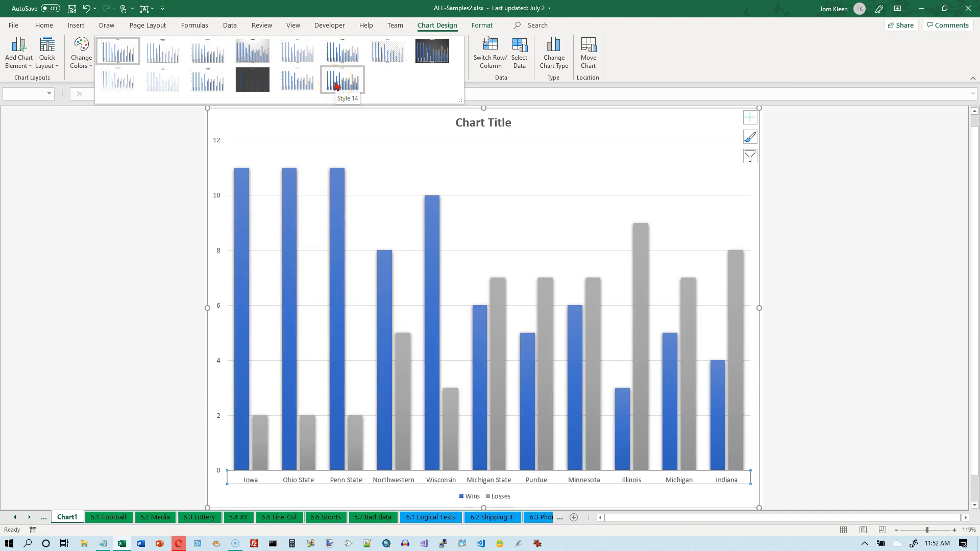
click(312, 83)
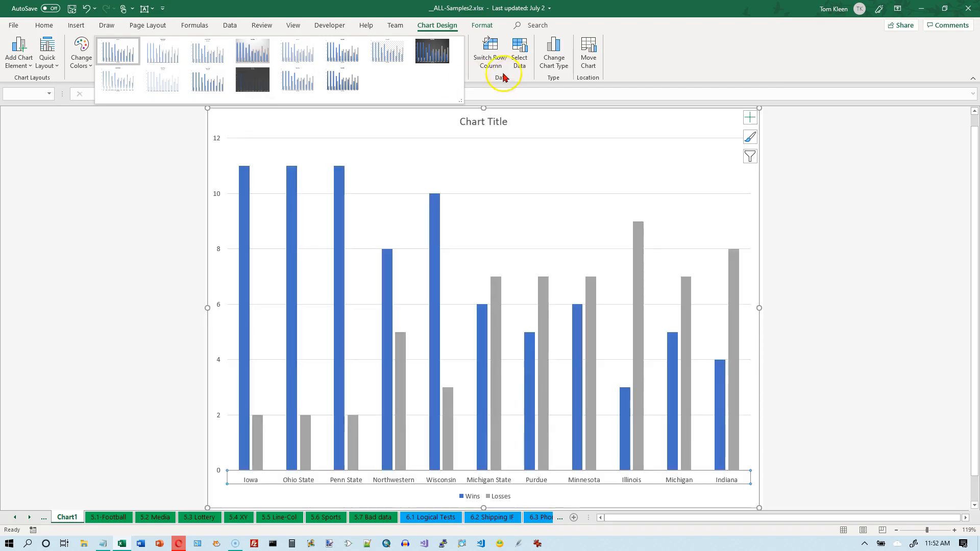
click(670, 46)
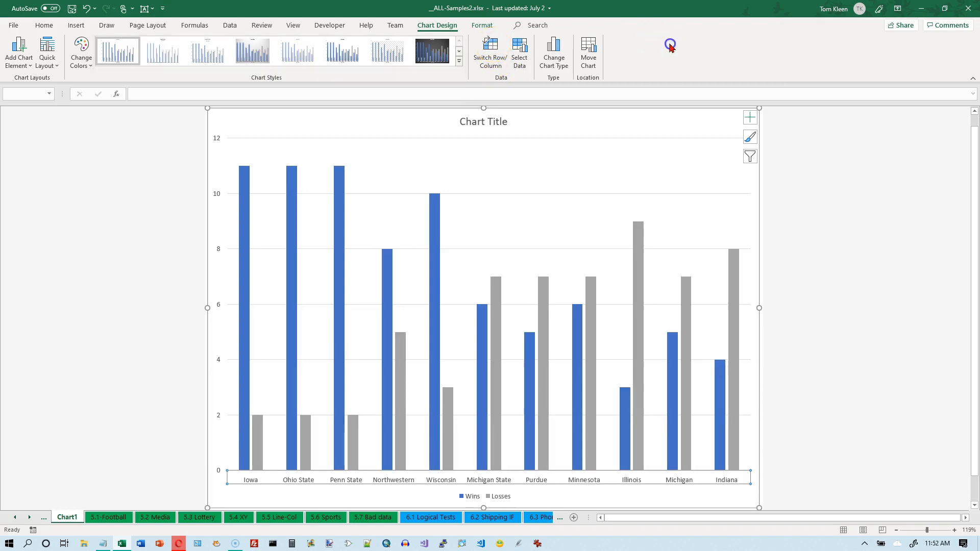
Step: Switch the chart's rows and columns, and switch them back to grouping by team
click(493, 48)
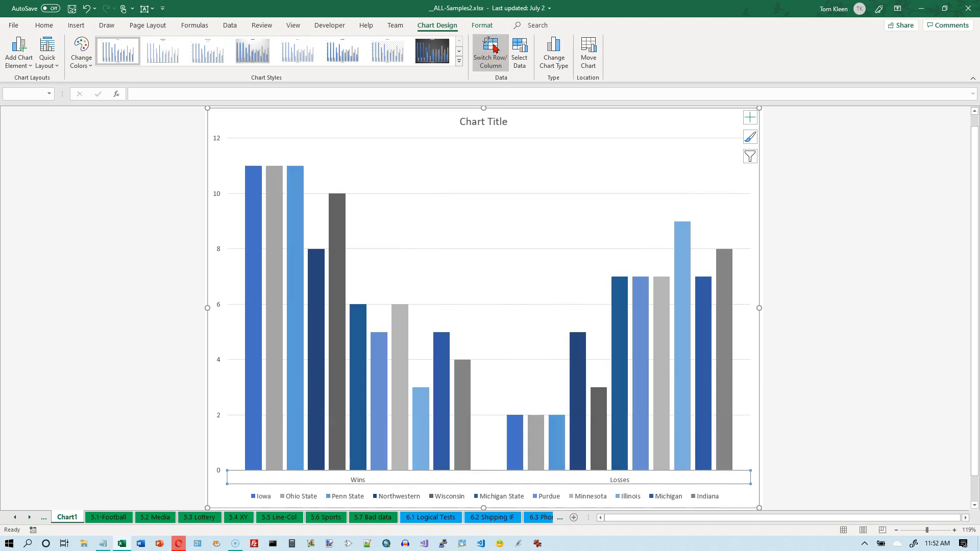
click(493, 48)
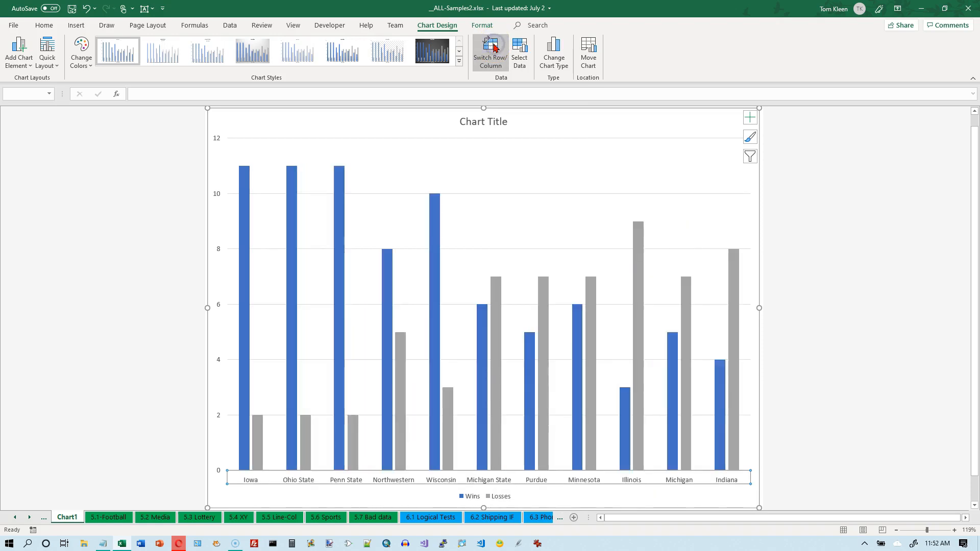
Step: Apply the first Colorful palette and switch the chart's rows and columns so that columns are grouped by Wins and Losses
click(81, 51)
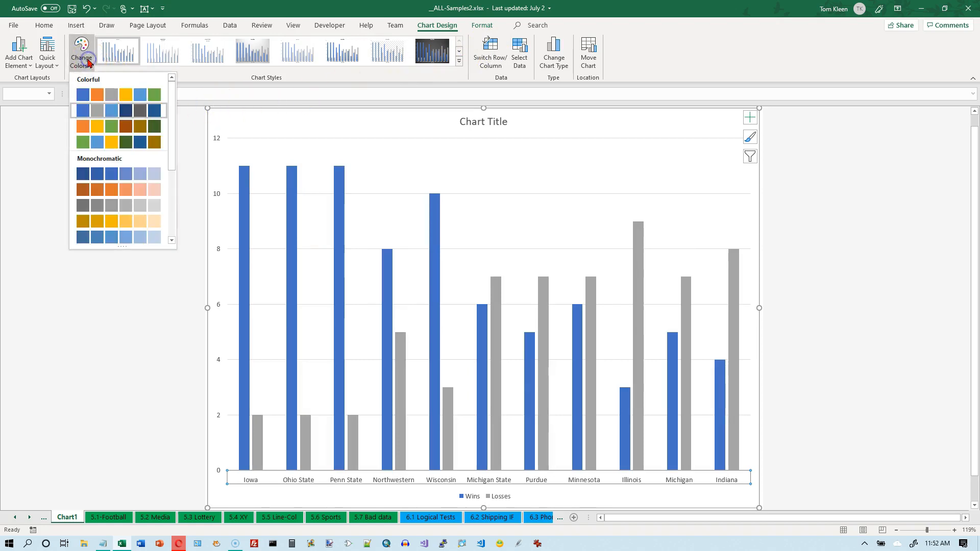
click(83, 95)
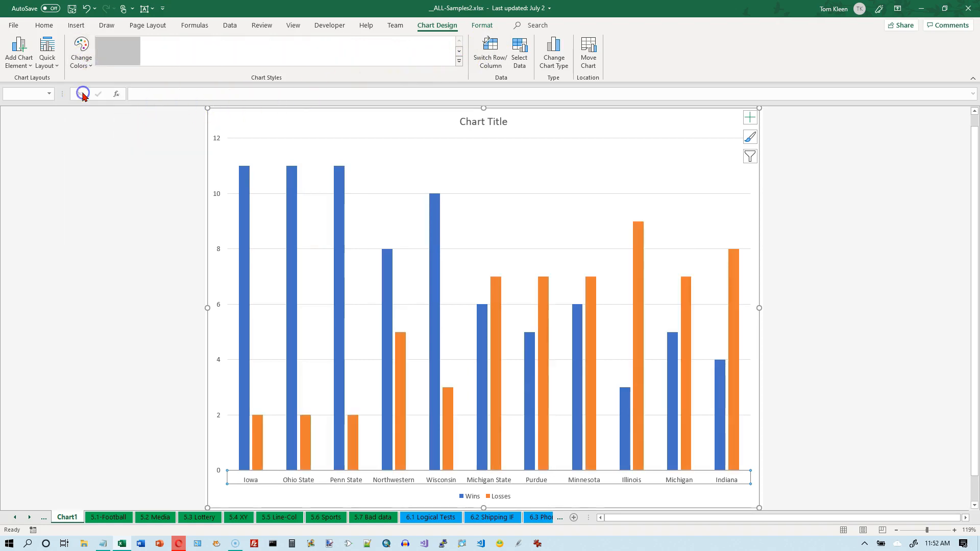
click(490, 55)
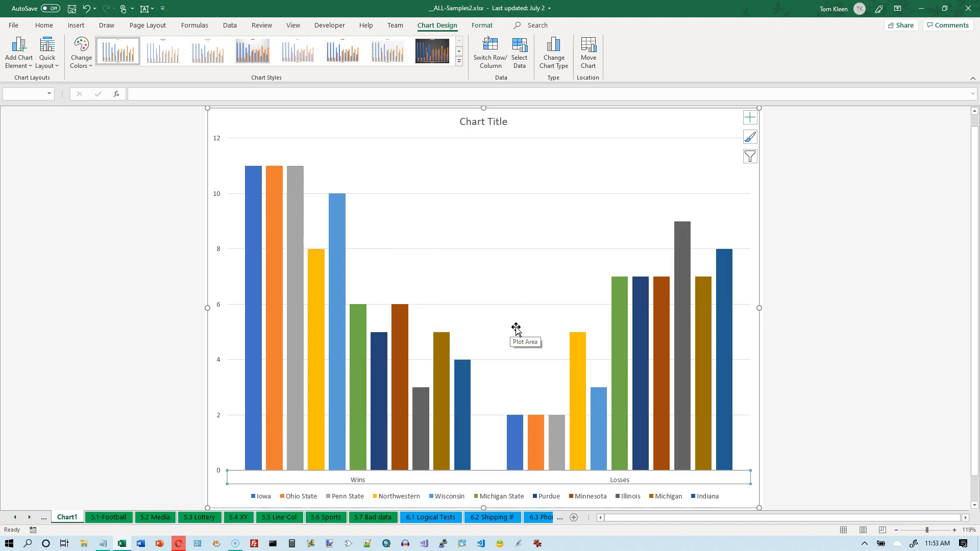
mouse_move(245, 176)
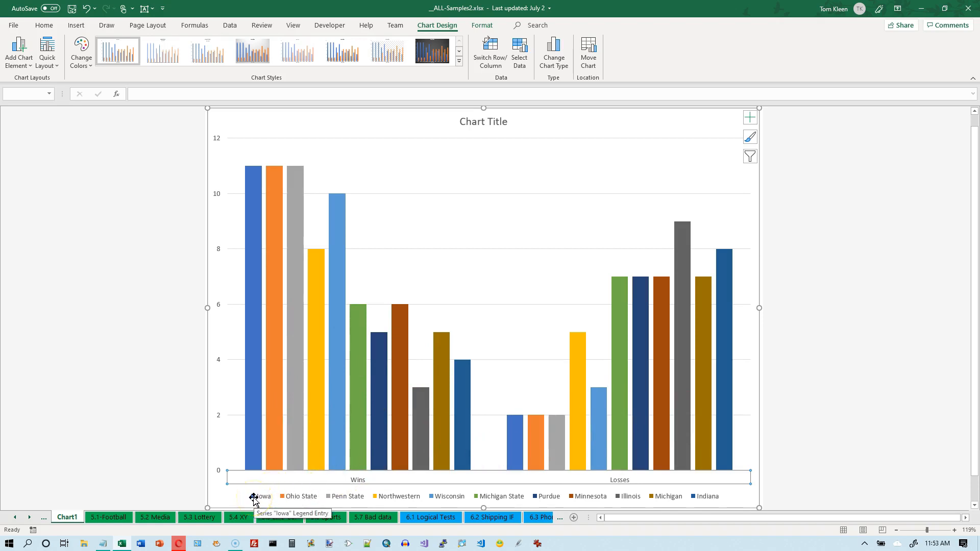
mouse_move(256, 399)
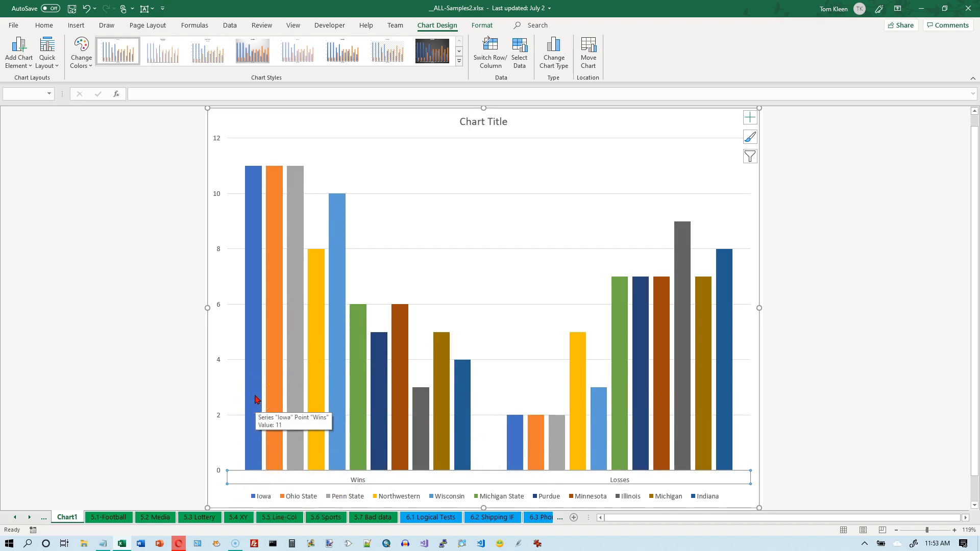
Step: Switch the chart's rows and columns back to grouping by team, and review its data source without changing it
click(385, 354)
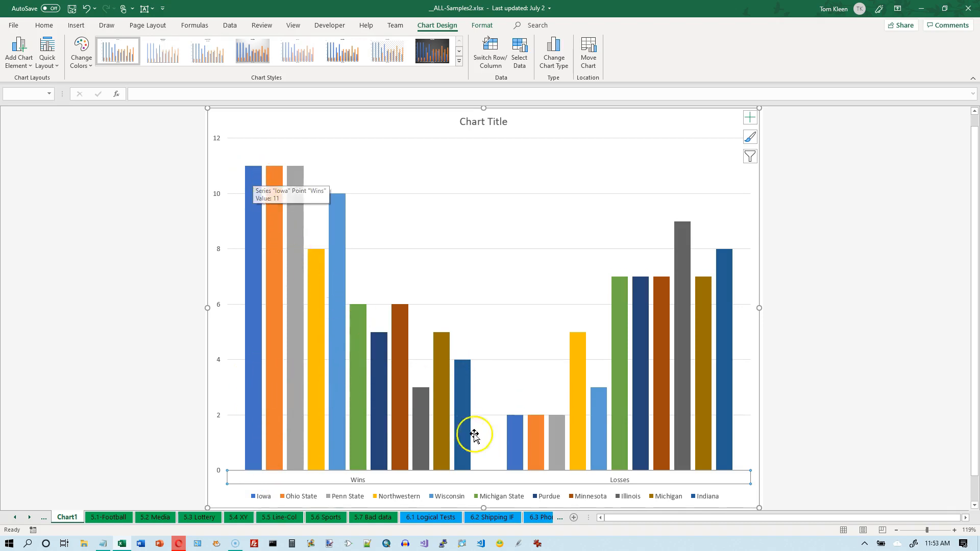
mouse_move(517, 430)
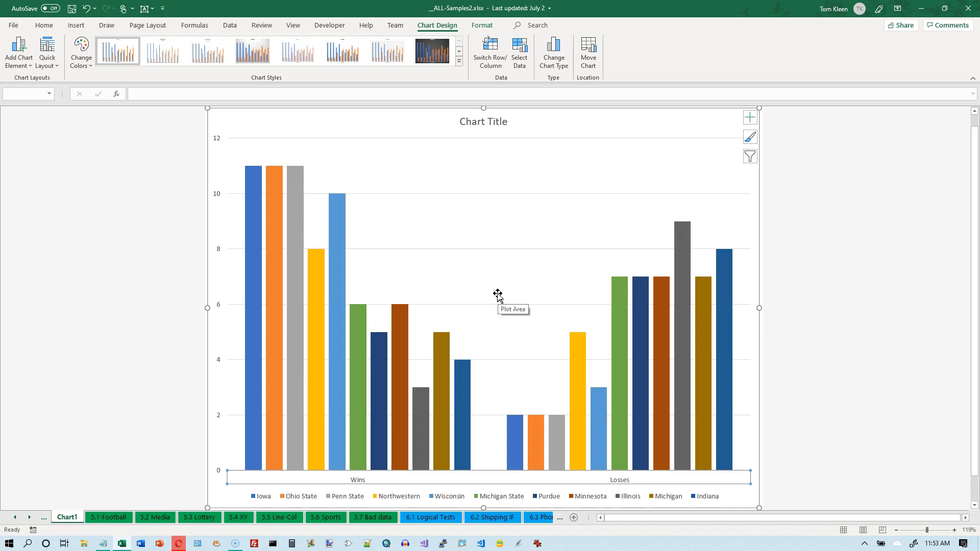
click(491, 43)
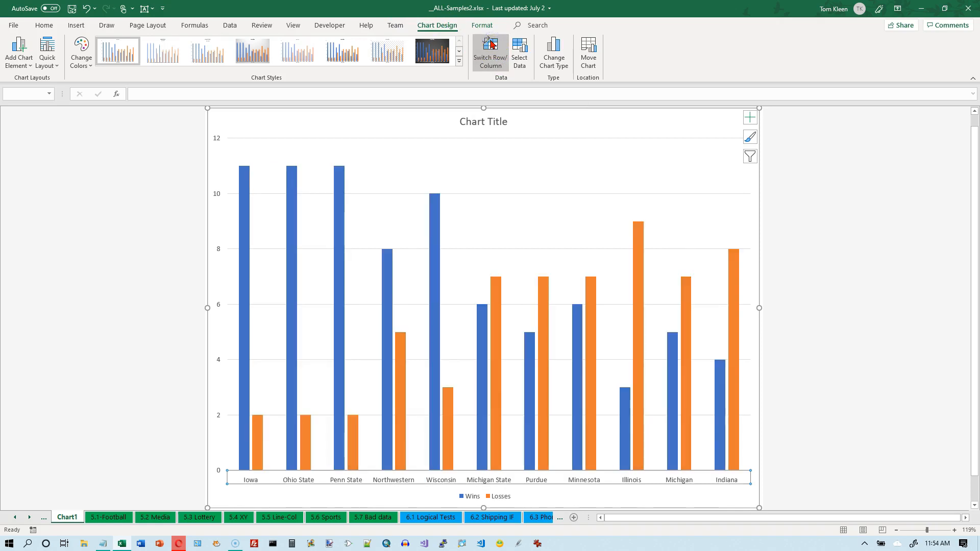
click(520, 52)
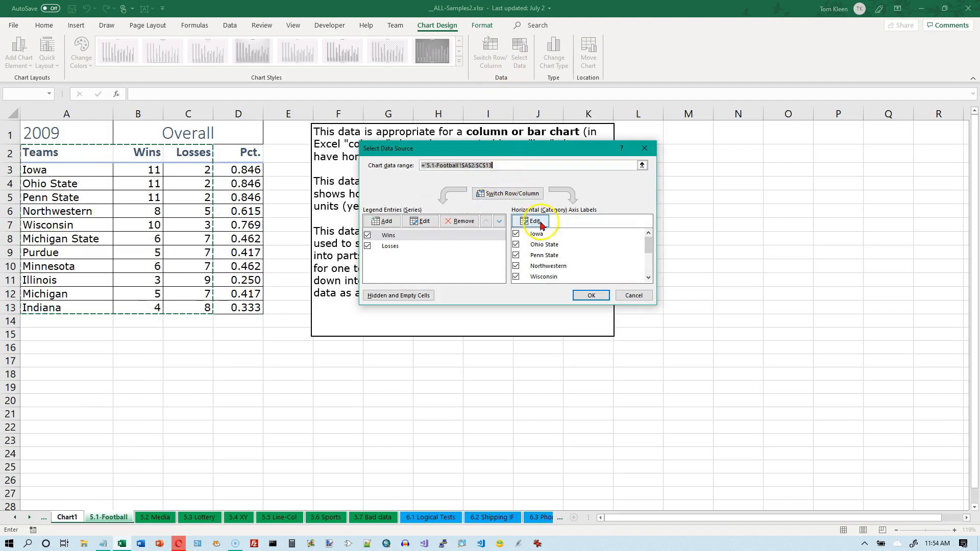
click(636, 297)
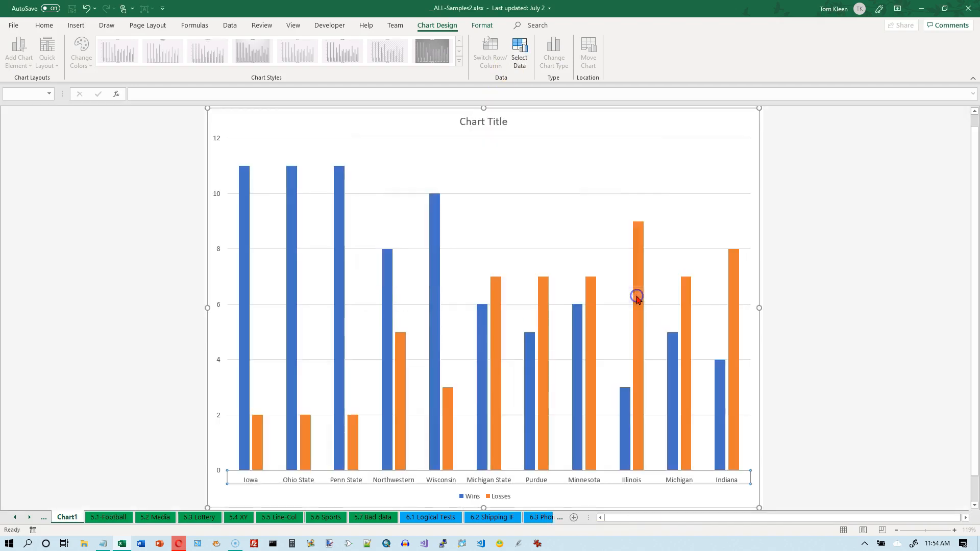
Step: Preview the Stacked Column and 100% Stacked Column chart types for the team data
click(554, 49)
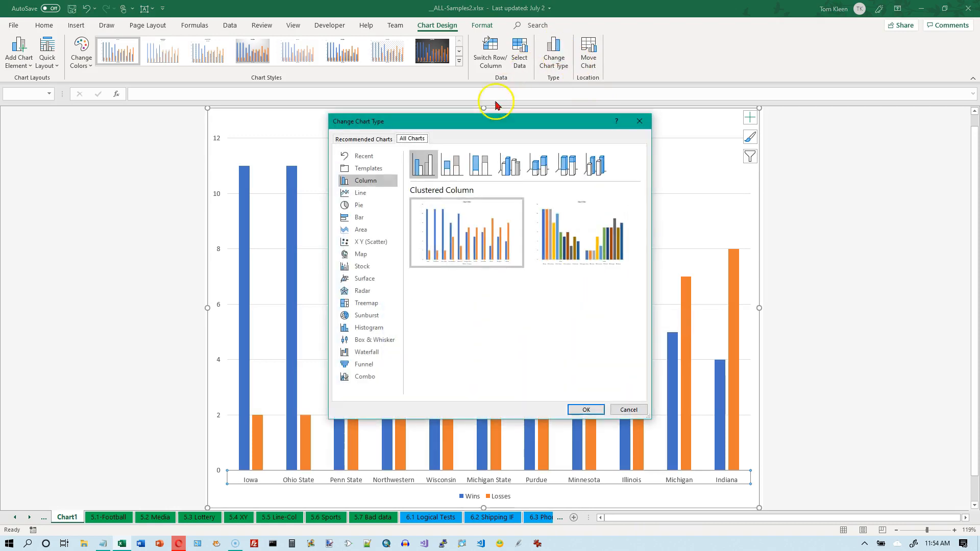
click(456, 165)
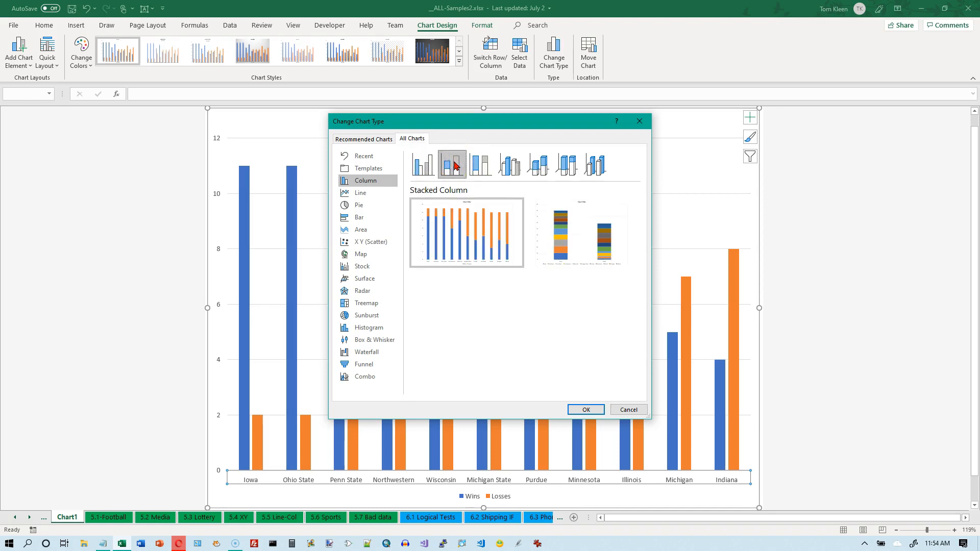
click(475, 167)
mouse_move(426, 233)
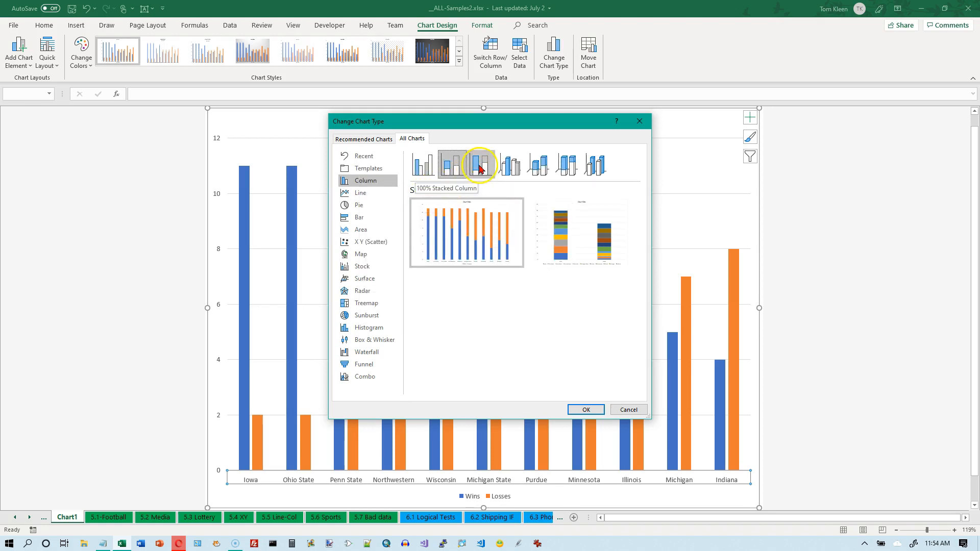
click(481, 168)
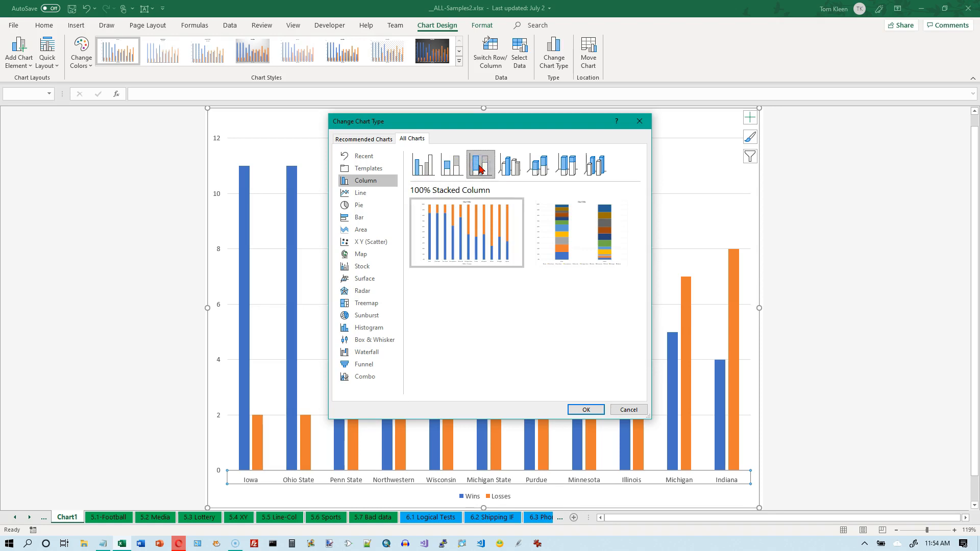
click(484, 221)
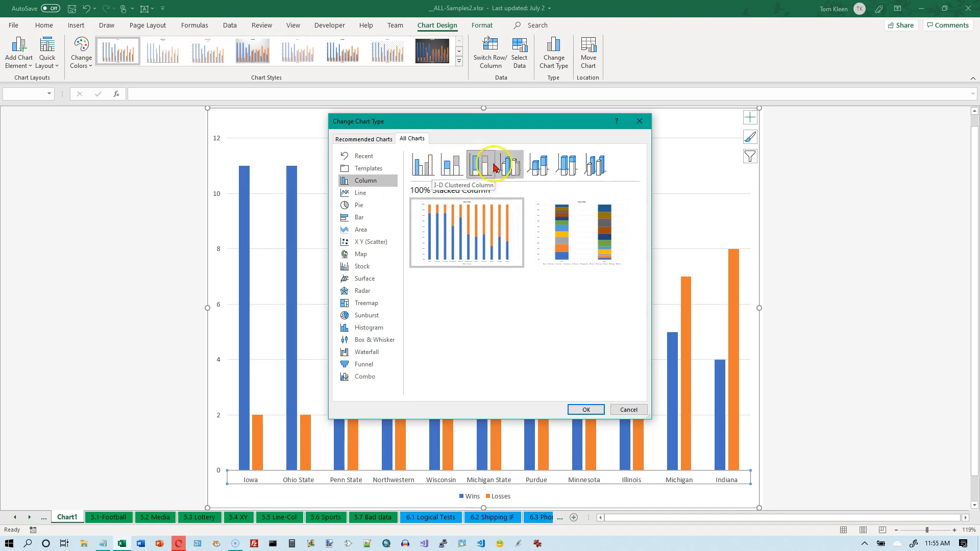
Step: Preview the 3-D Clustered, 3-D Stacked, 3-D 100% Stacked and 3-D Column chart types without applying any
click(512, 168)
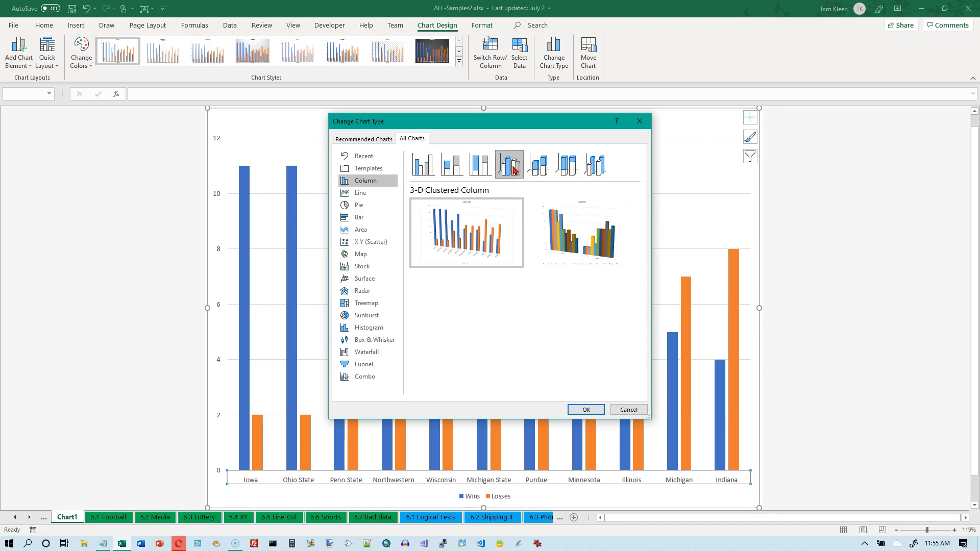
mouse_move(483, 239)
click(542, 170)
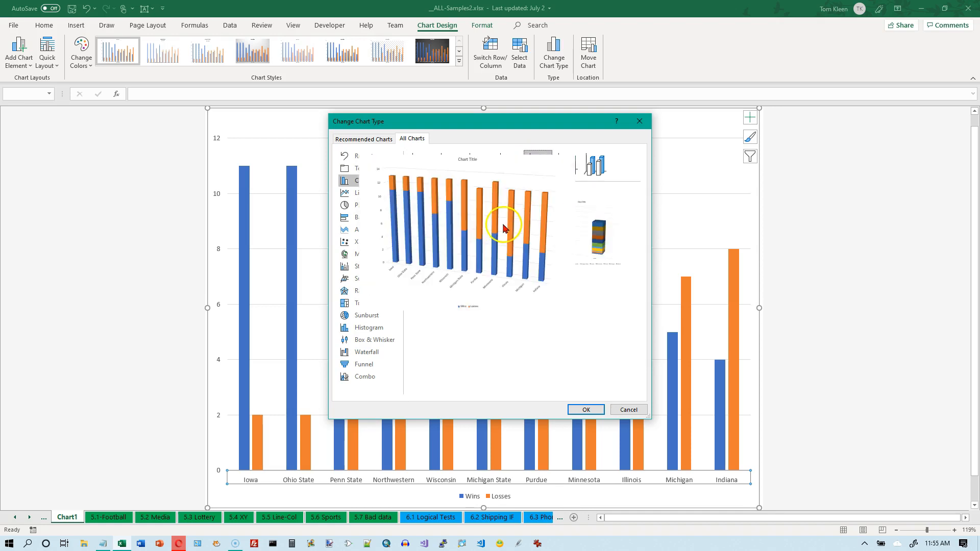
click(566, 162)
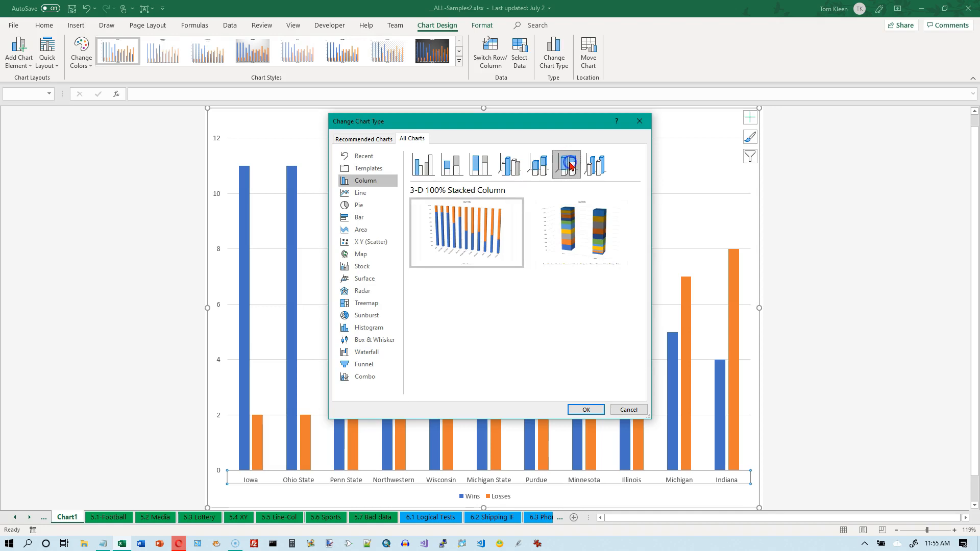
click(600, 162)
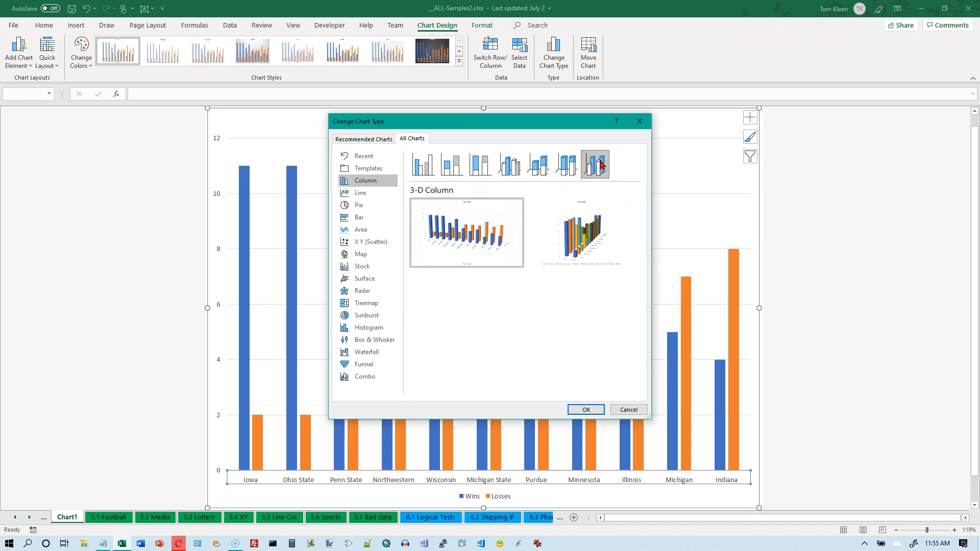
click(478, 202)
click(639, 122)
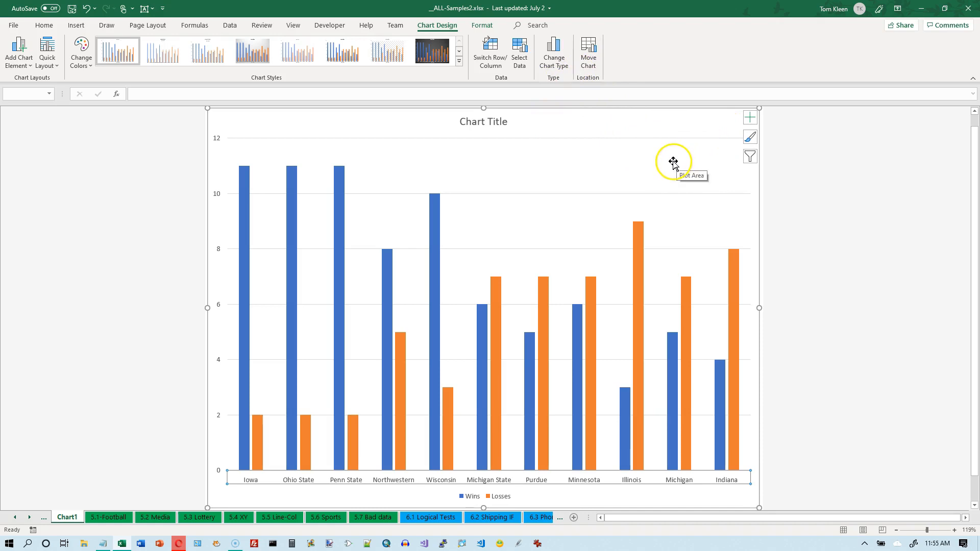
Step: View the additional formatting options for the chart's axes and close them without changes
click(18, 62)
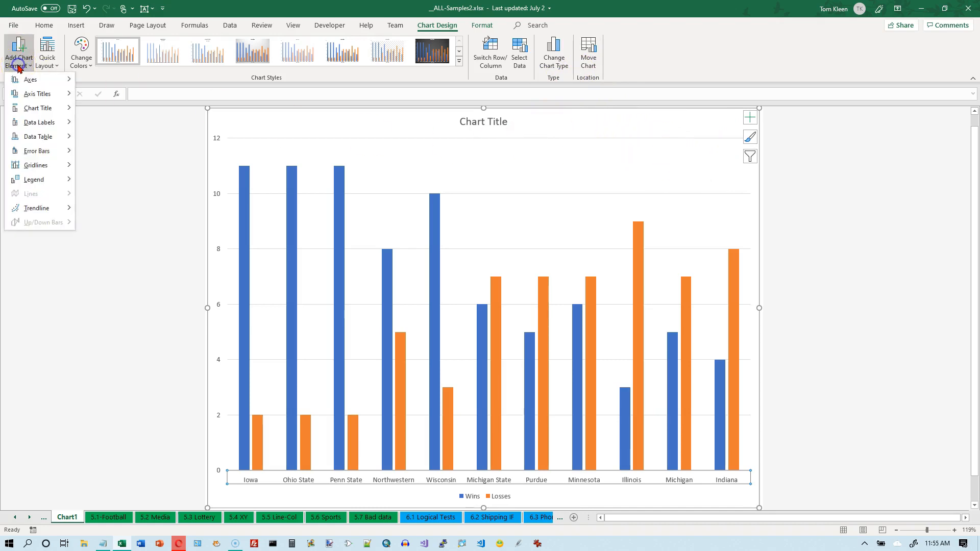
mouse_move(23, 79)
click(112, 131)
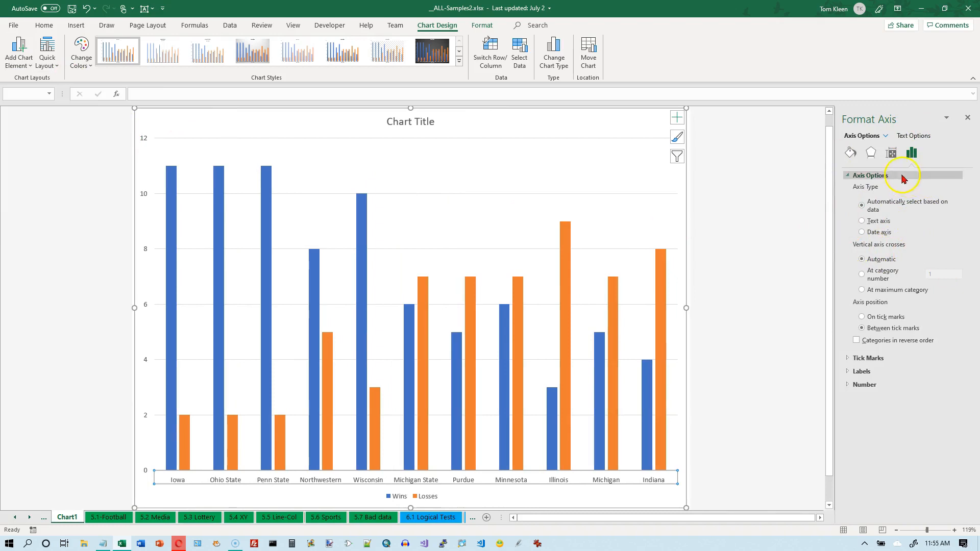
click(969, 118)
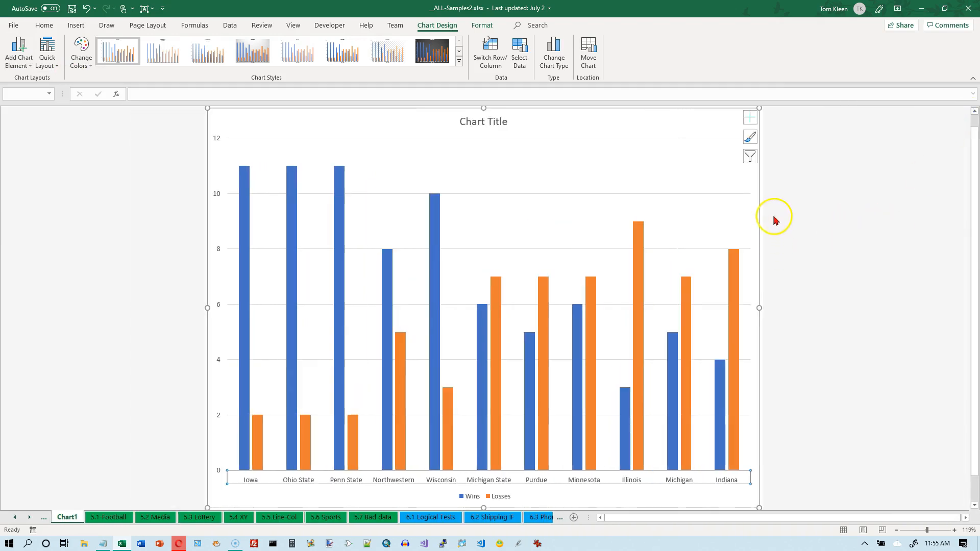
Step: Hide and restore the chart's axes, and reopen the additional axis formatting options
click(750, 119)
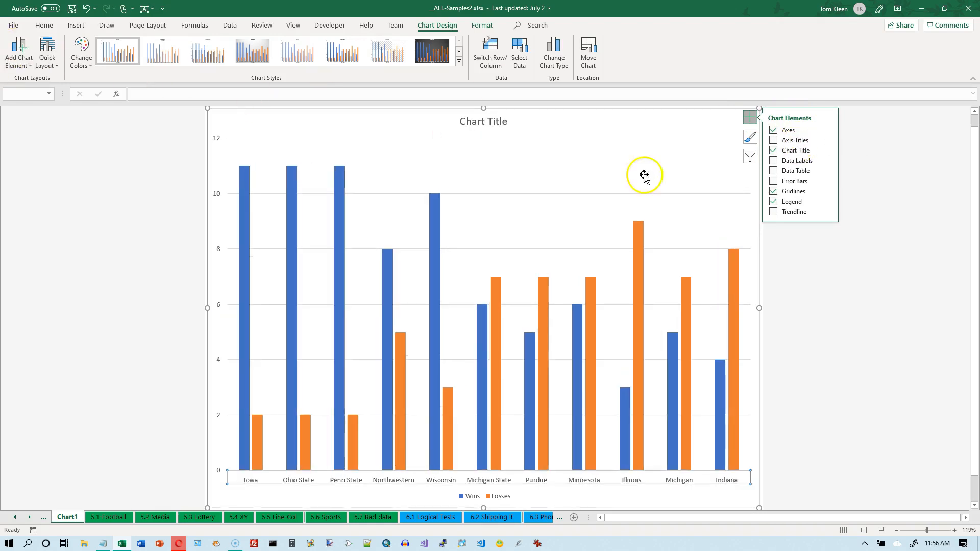
click(809, 131)
click(828, 129)
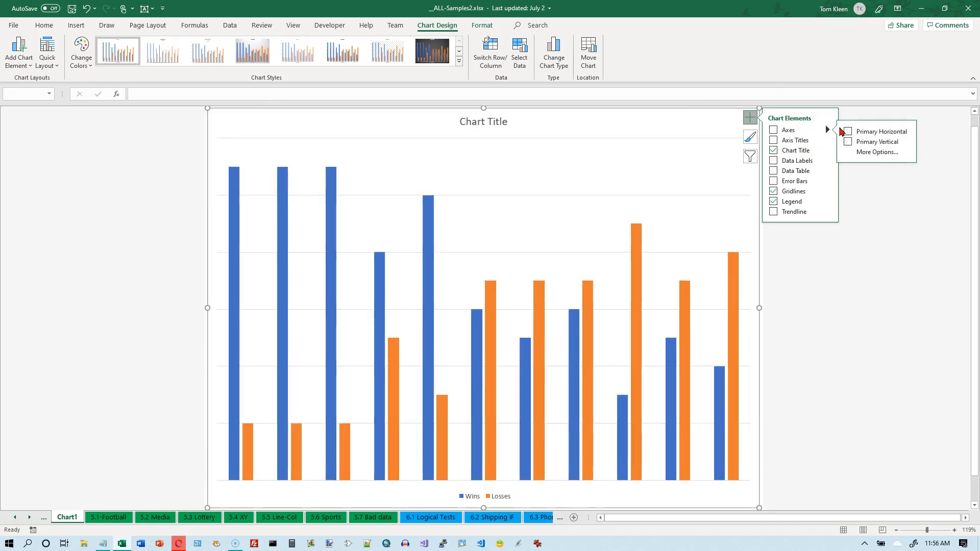
click(863, 152)
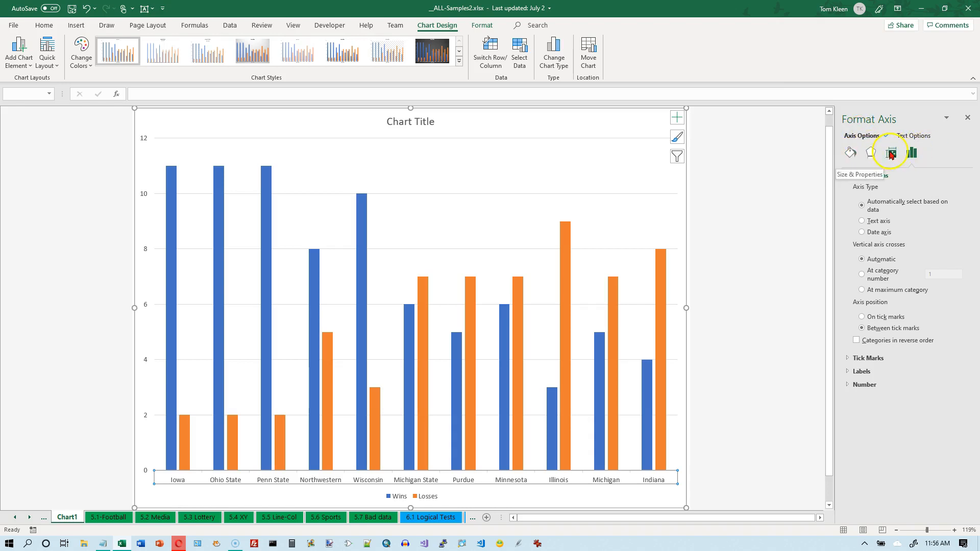
Step: Examine the horizontal axis's Fill & Line, Effects, Size & Properties and Axis Options settings
click(850, 153)
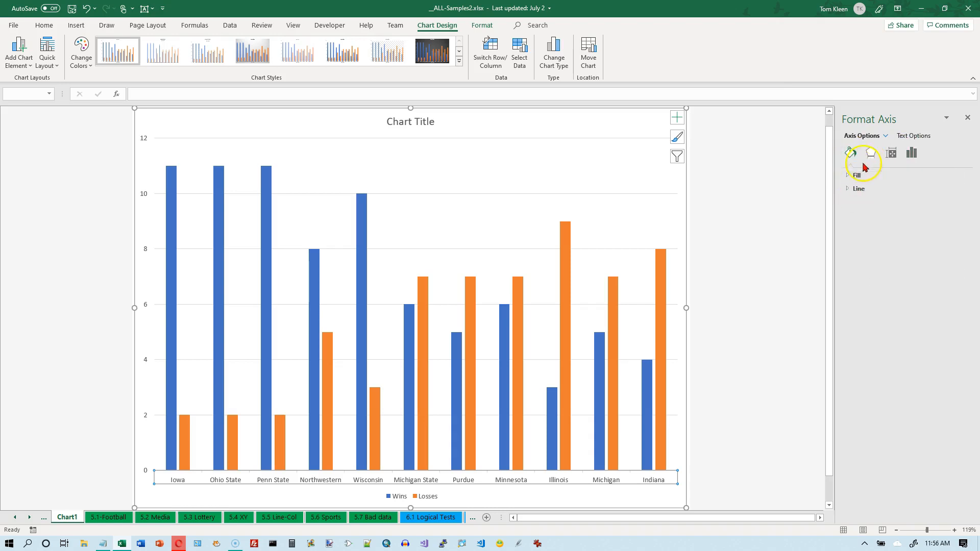
click(870, 153)
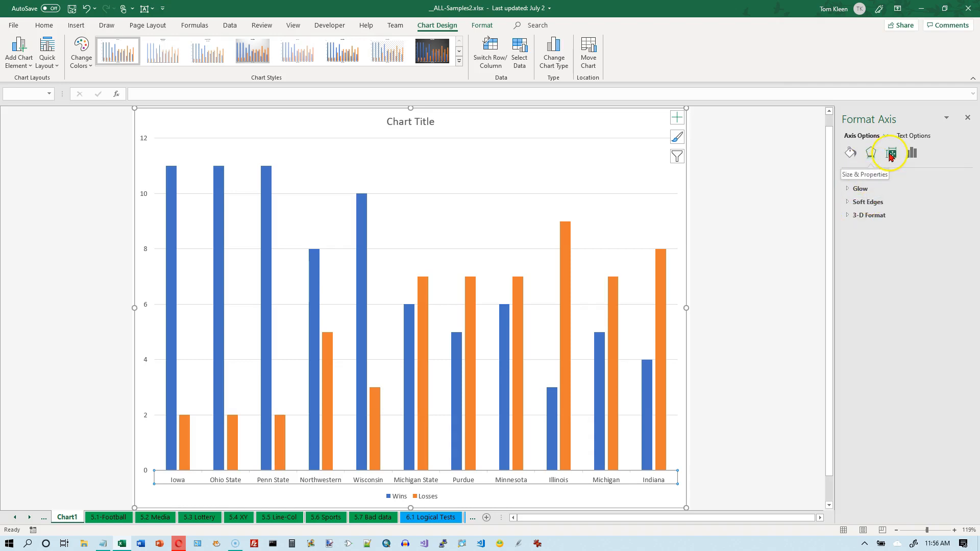
click(892, 154)
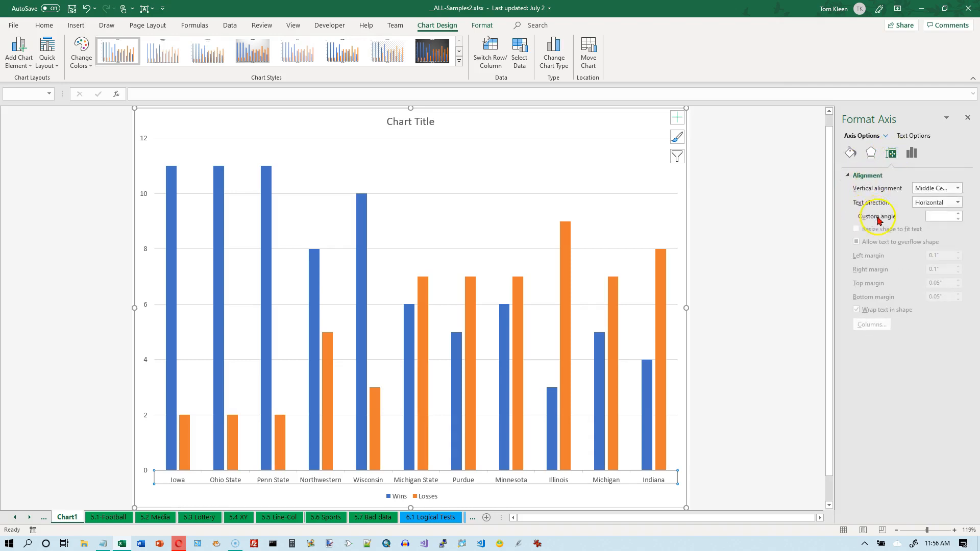
click(911, 153)
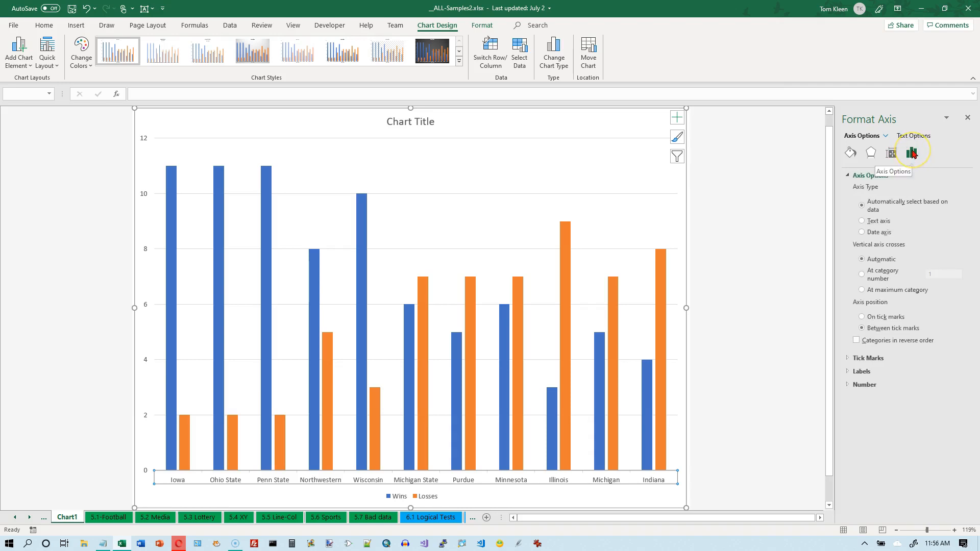
Step: Examine the axis's text formatting categories, including Text Fill & Outline, Text Effects and Textbox, and return to the axis options
click(912, 138)
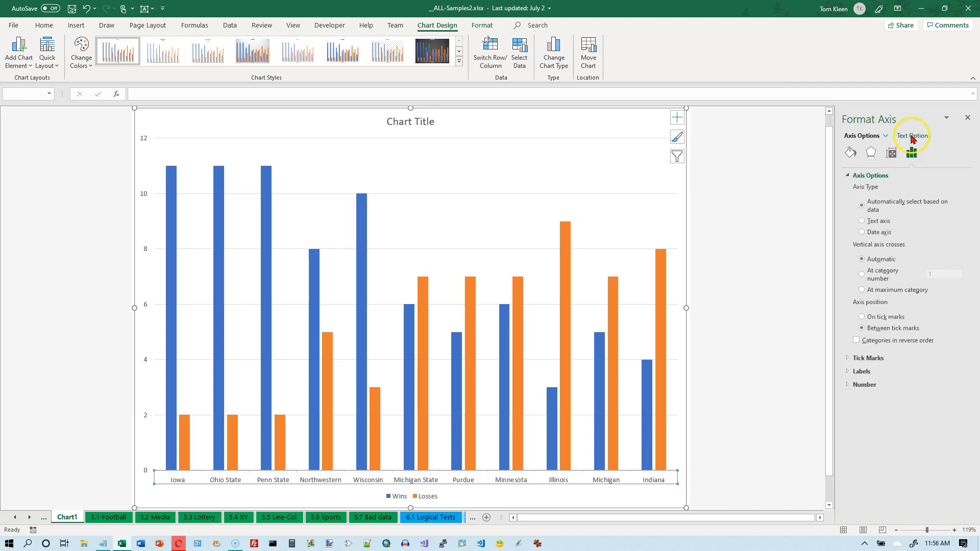
click(913, 137)
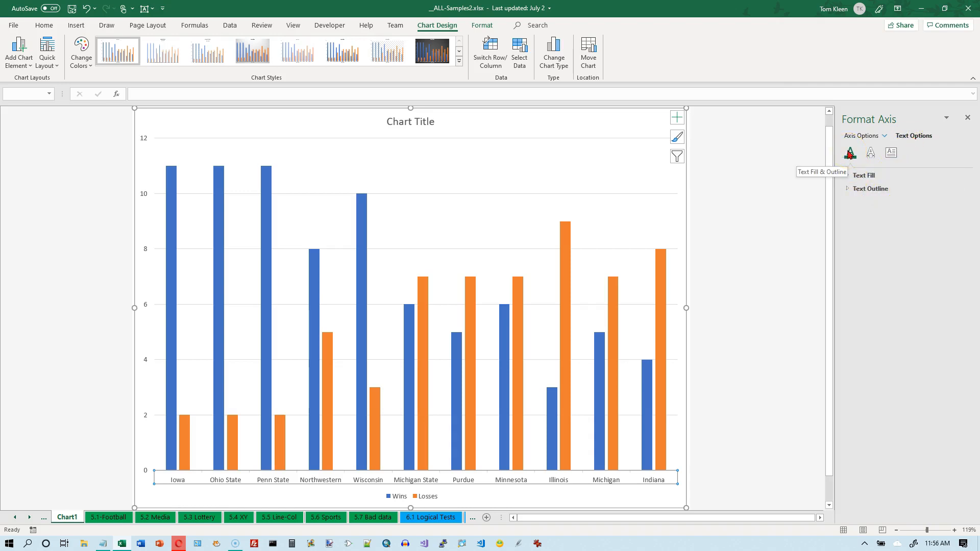
click(871, 152)
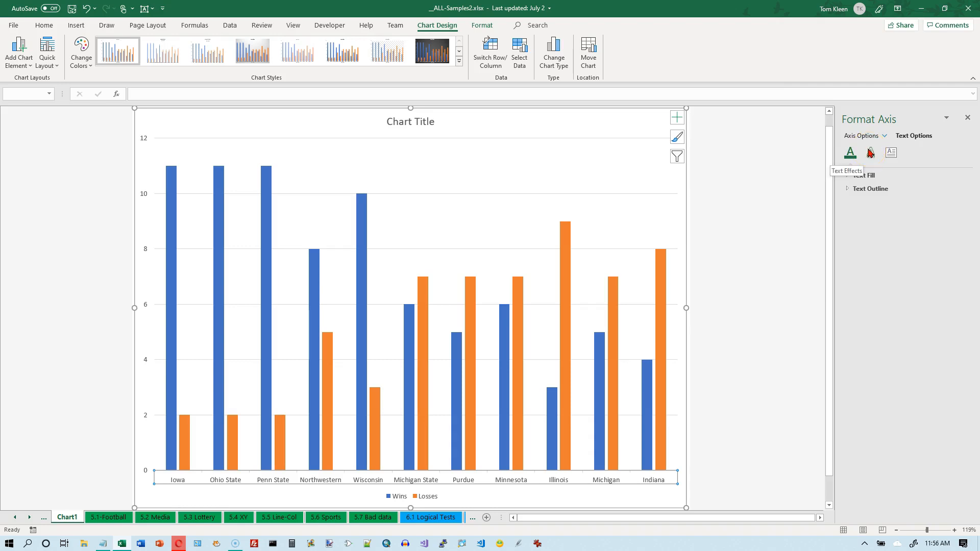
click(892, 153)
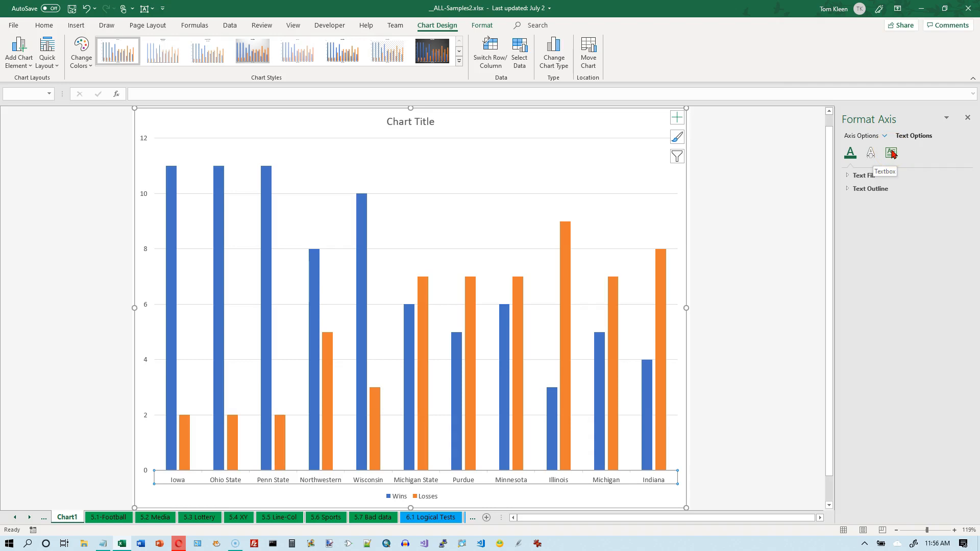
click(863, 148)
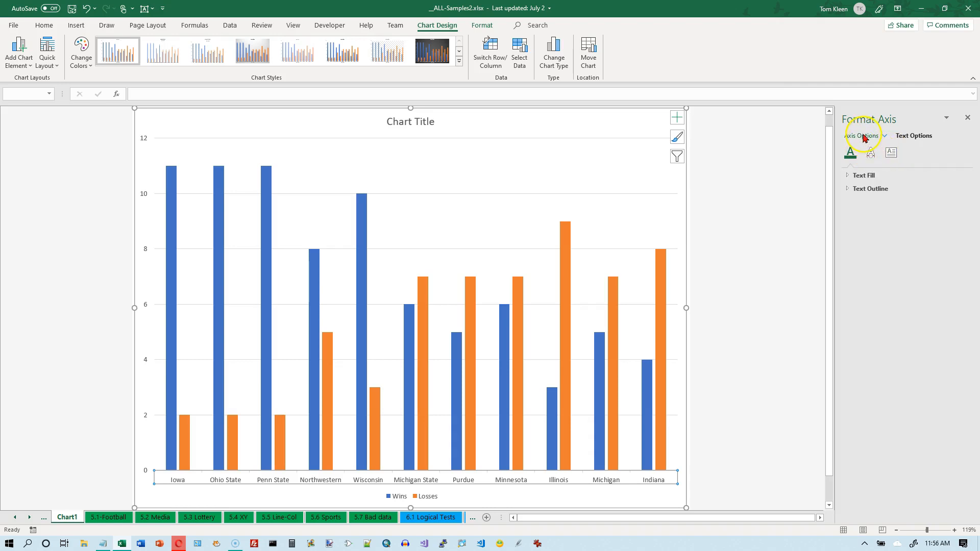
click(863, 136)
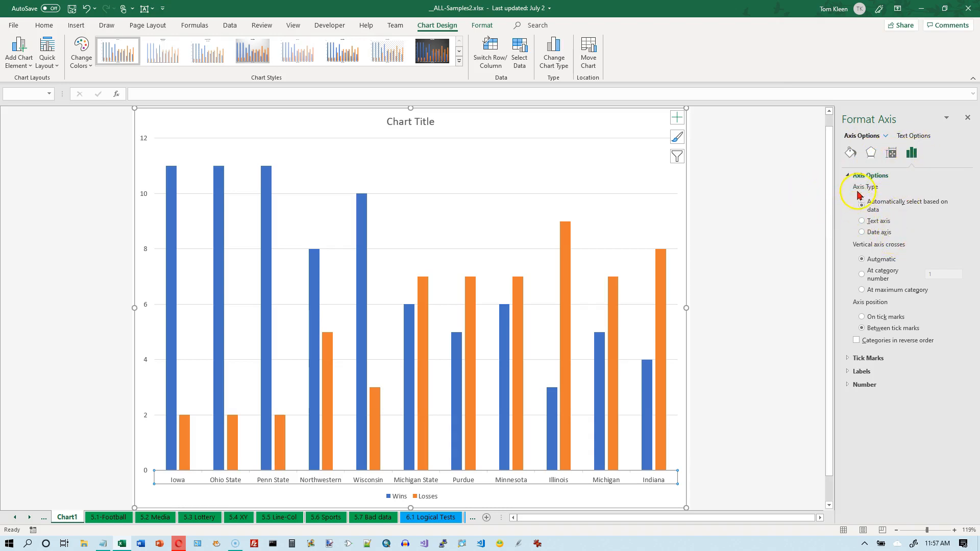
Step: Expand the horizontal axis's Fill and Line settings, and show the same kind of formatting options for the plot area
click(851, 154)
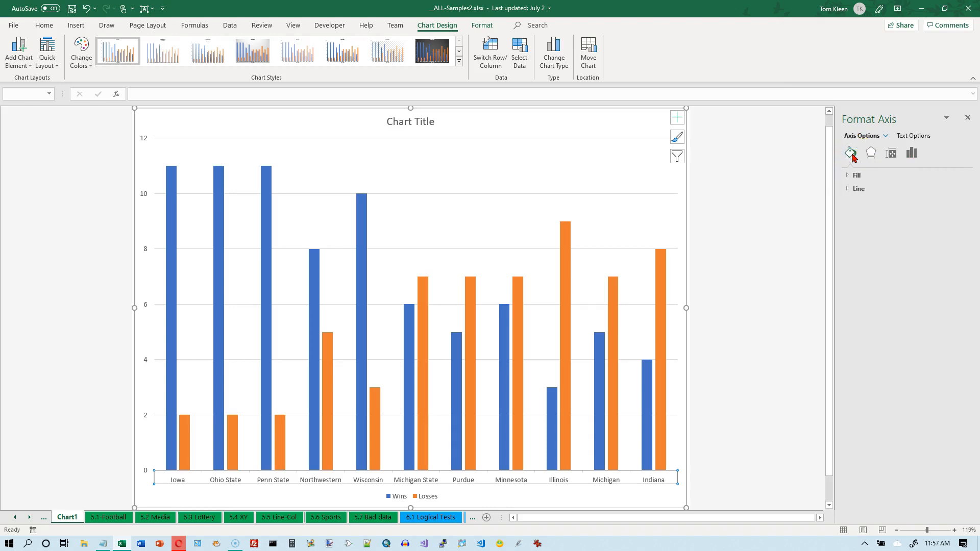
click(846, 176)
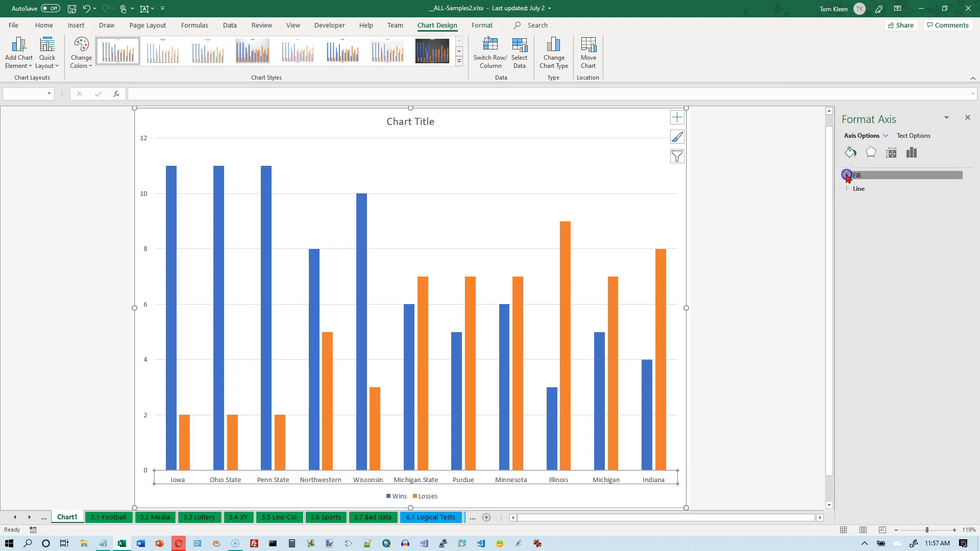
click(847, 284)
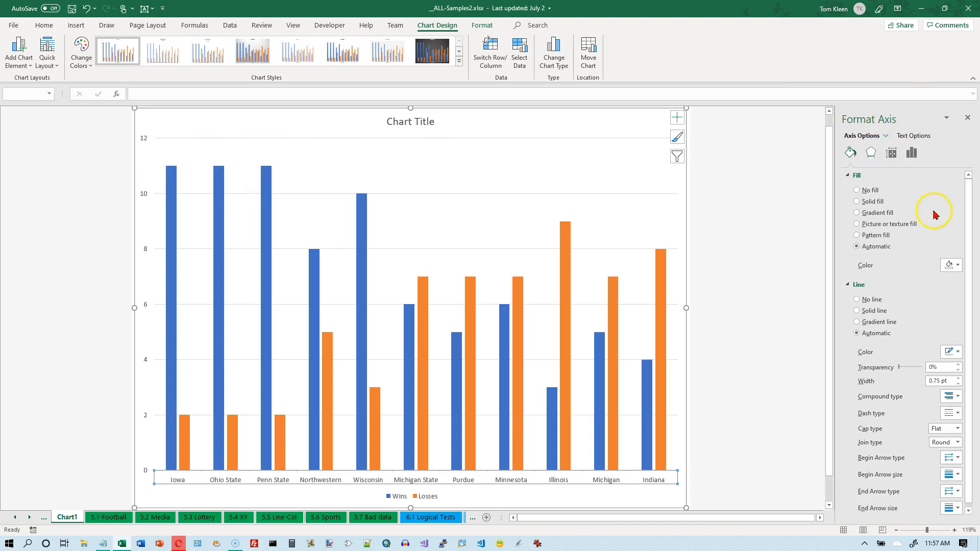
click(308, 158)
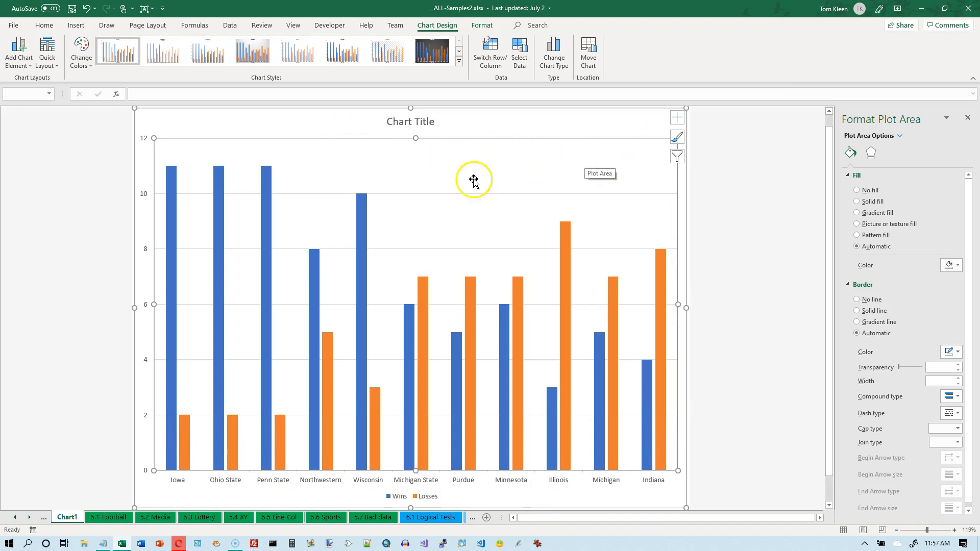
Step: Fill the Wins columns with solid red and the Losses columns with solid green from the standard colors
click(170, 185)
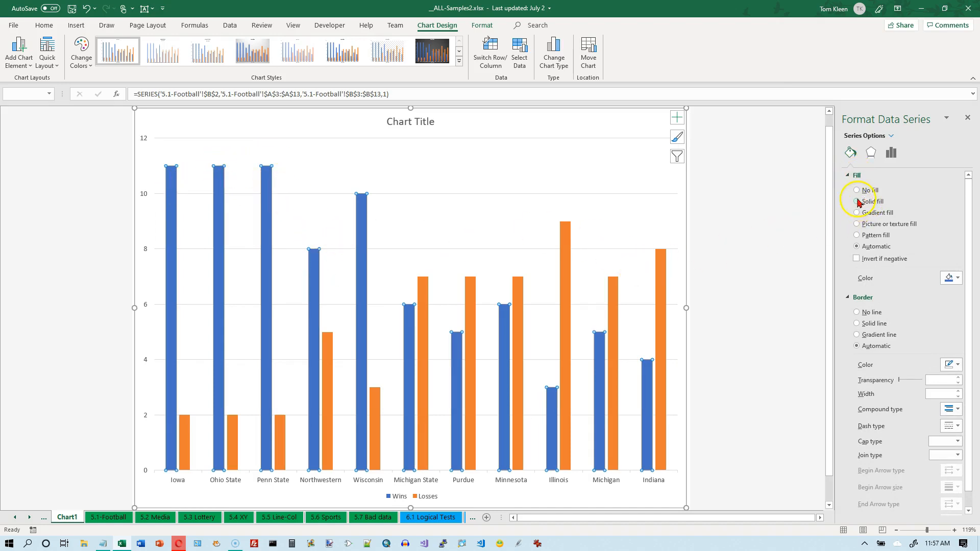
click(952, 278)
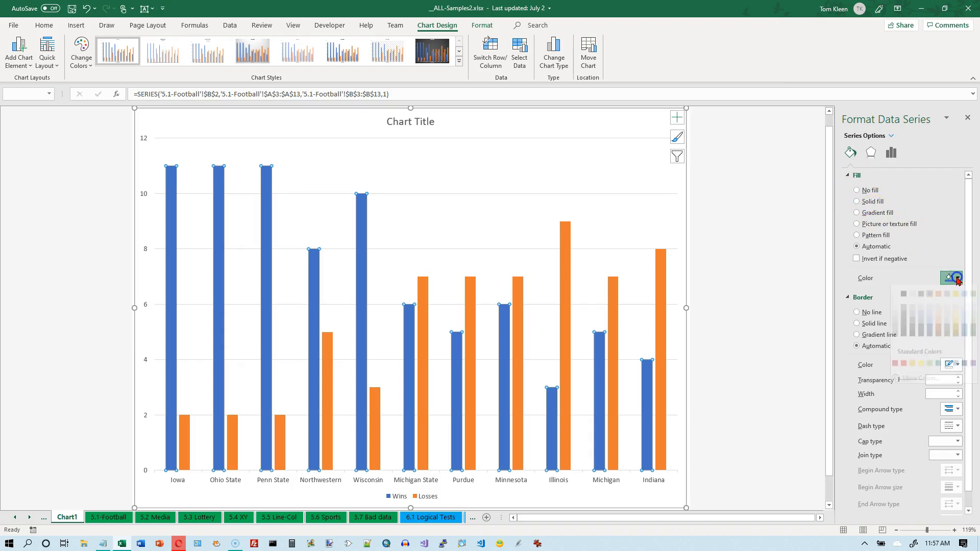
click(902, 377)
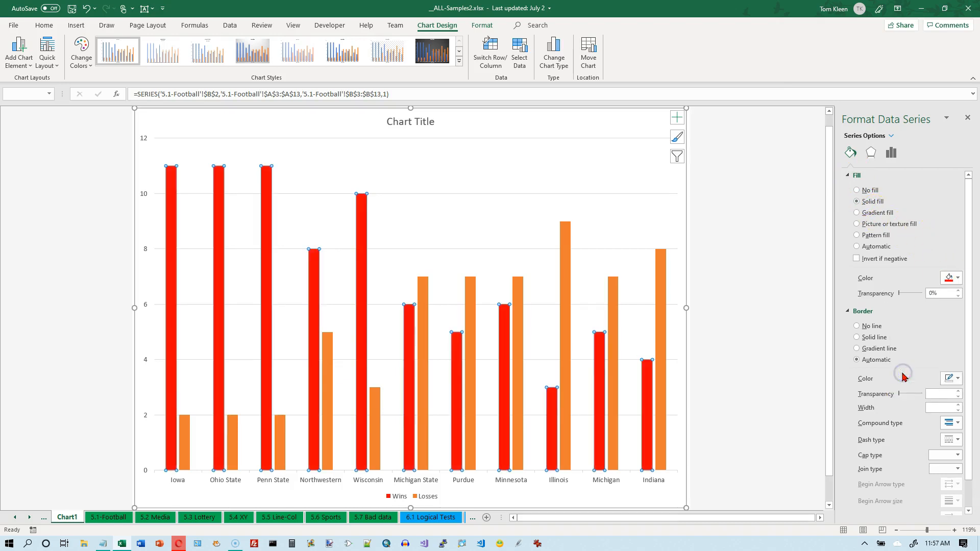
click(565, 230)
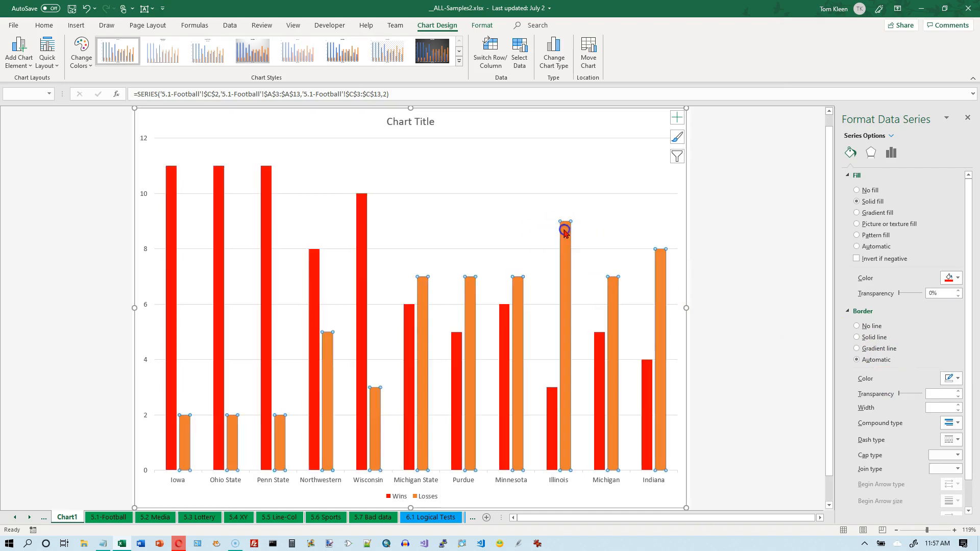
click(958, 279)
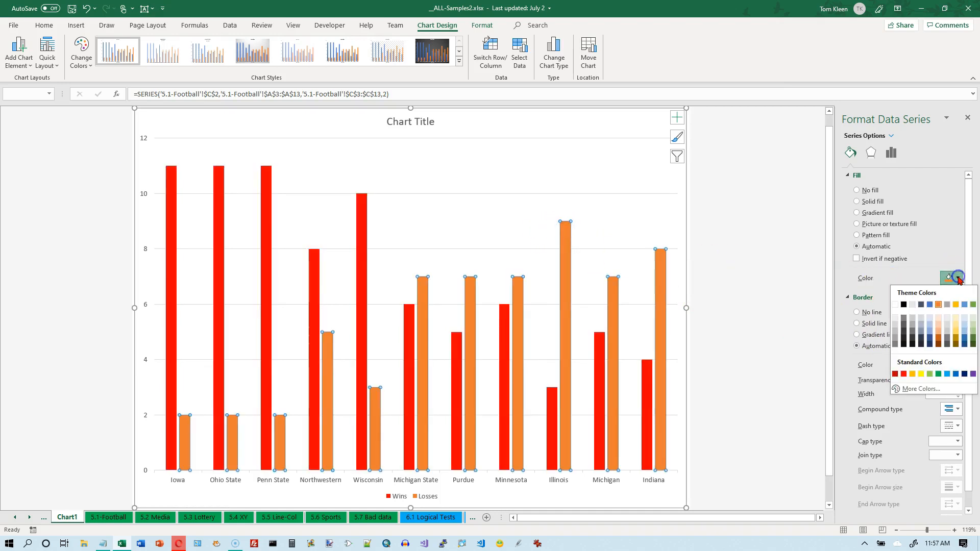
click(938, 374)
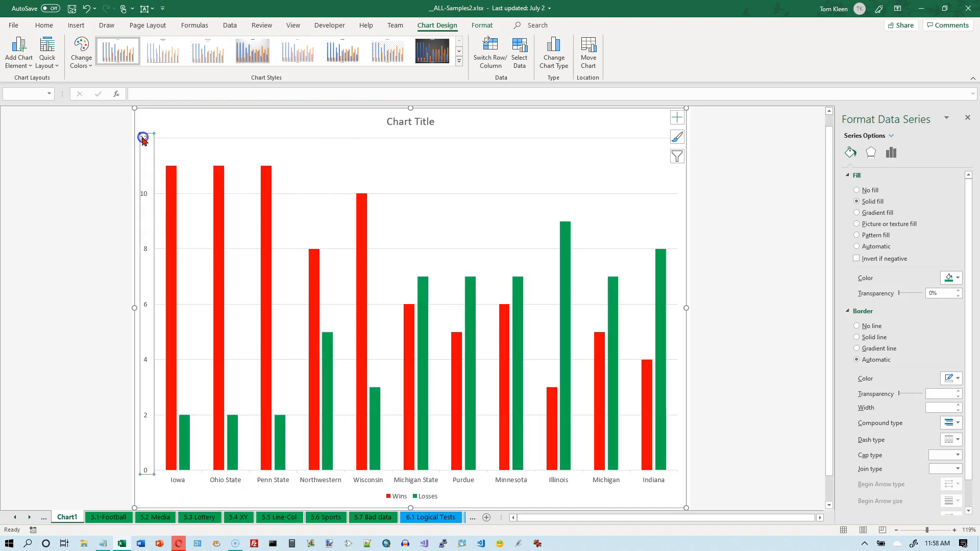
Step: Examine the formatting options of the vertical axis, horizontal axis, legend and major gridlines, and close the formatting options
click(145, 144)
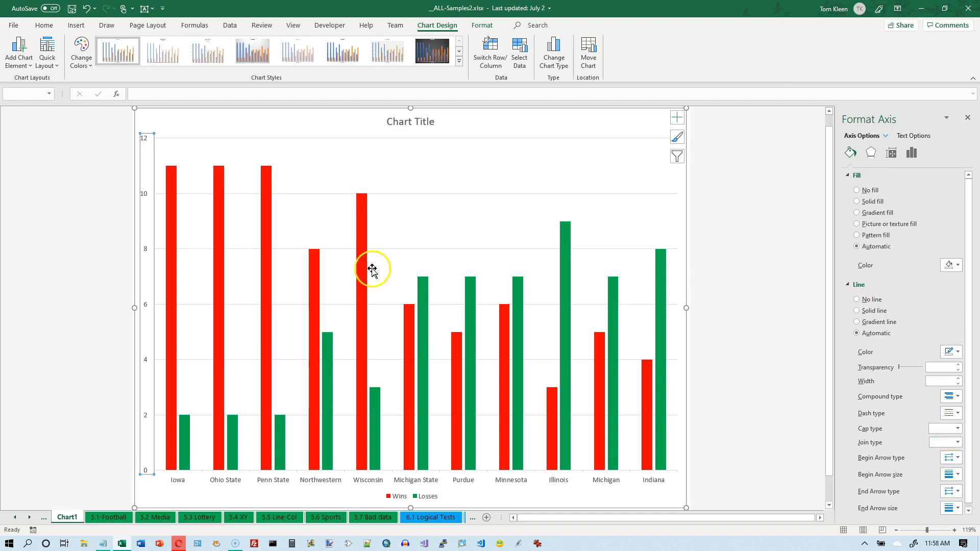
click(227, 482)
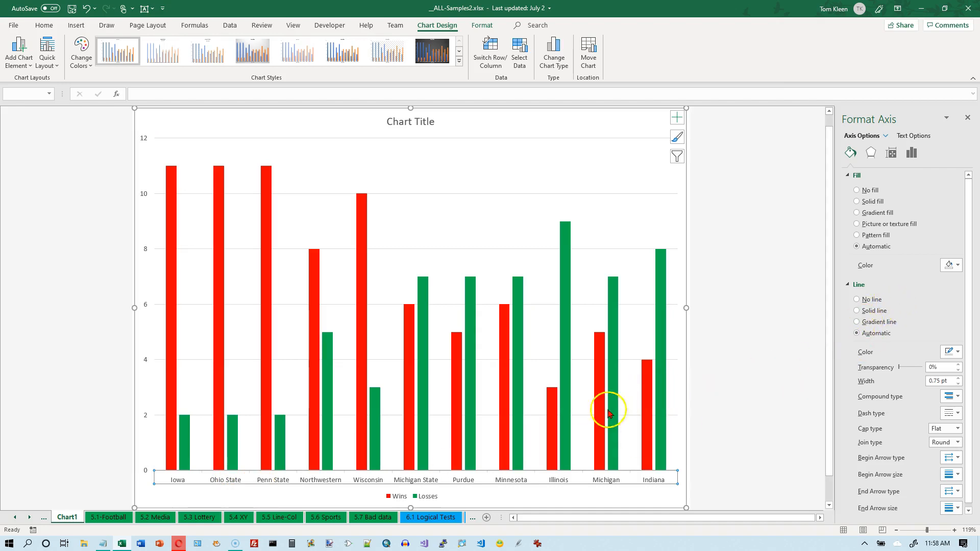
click(434, 500)
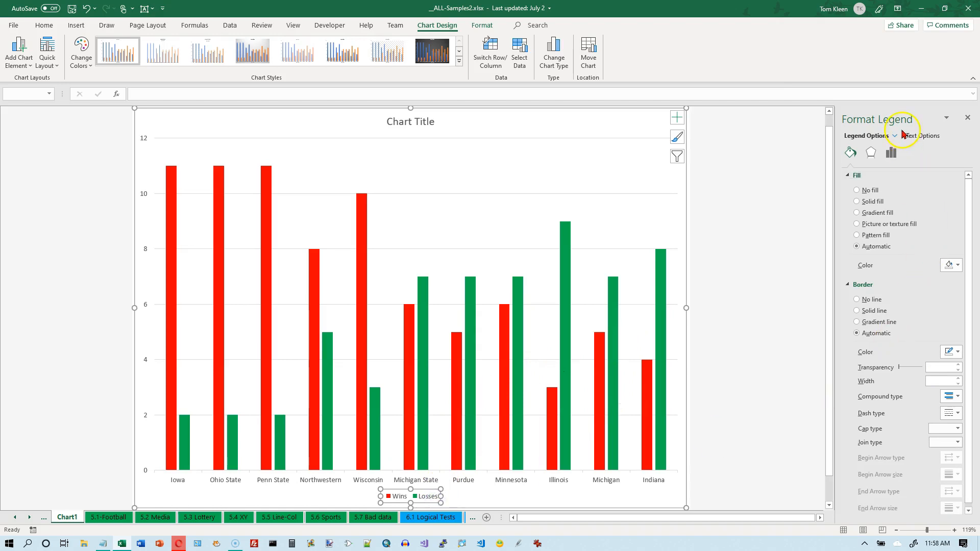
click(439, 194)
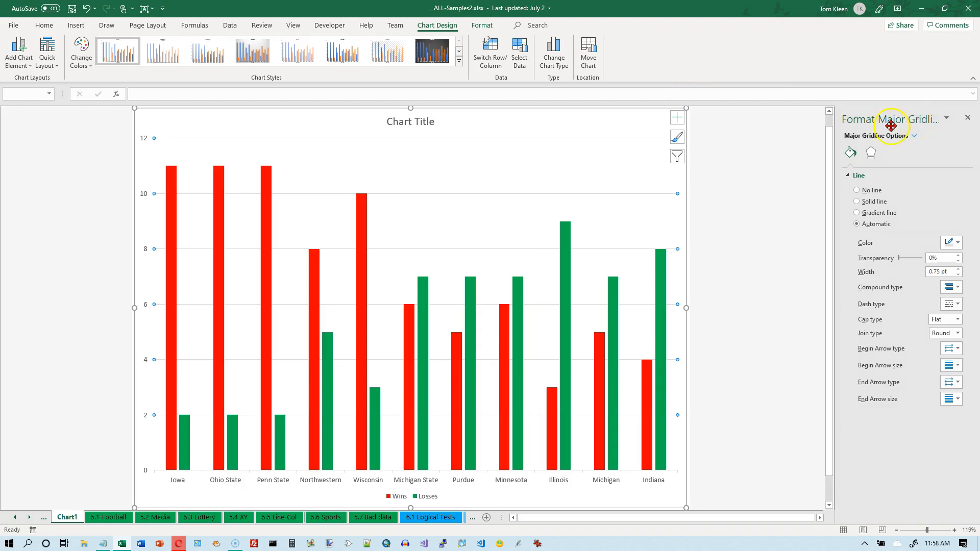
click(968, 119)
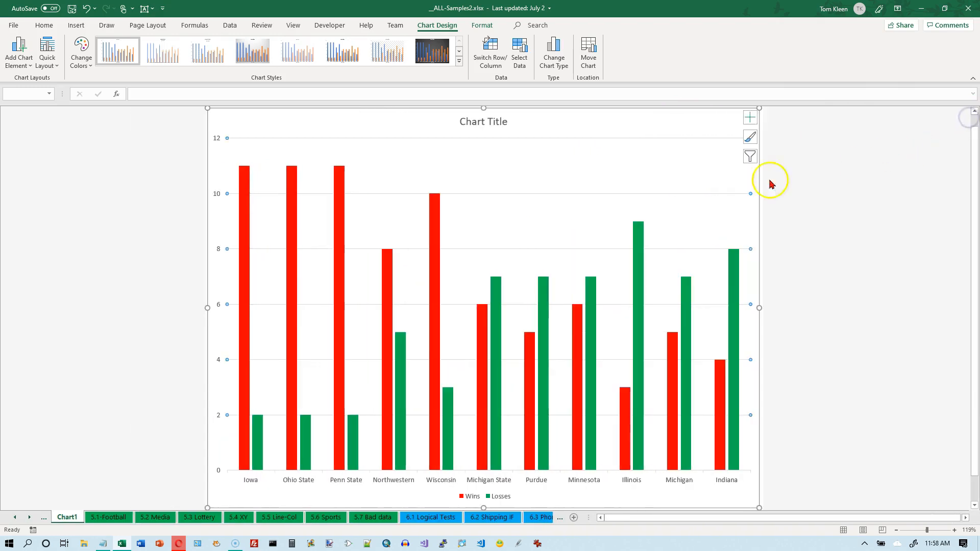
Step: Turn the chart's axes off and back on, and bring up the detailed axis formatting options again
click(750, 120)
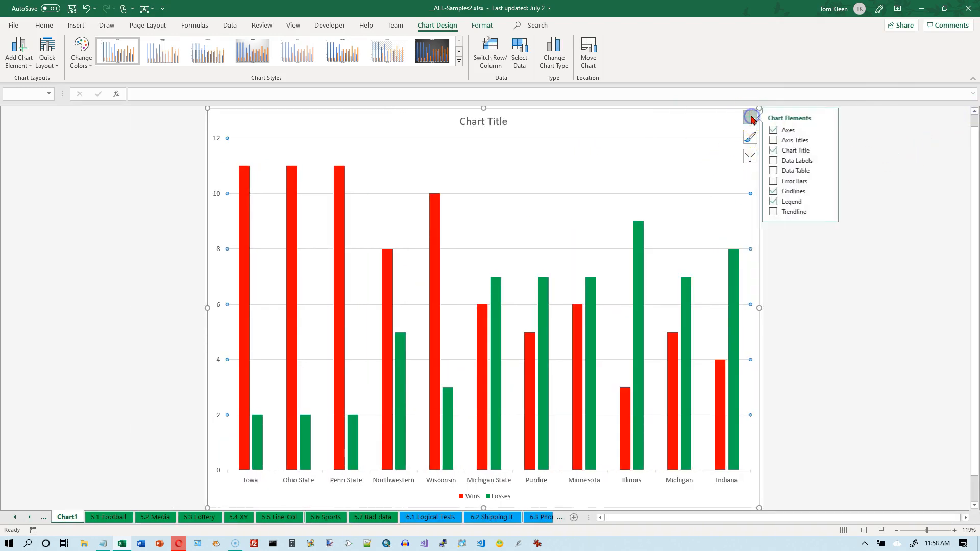
click(789, 129)
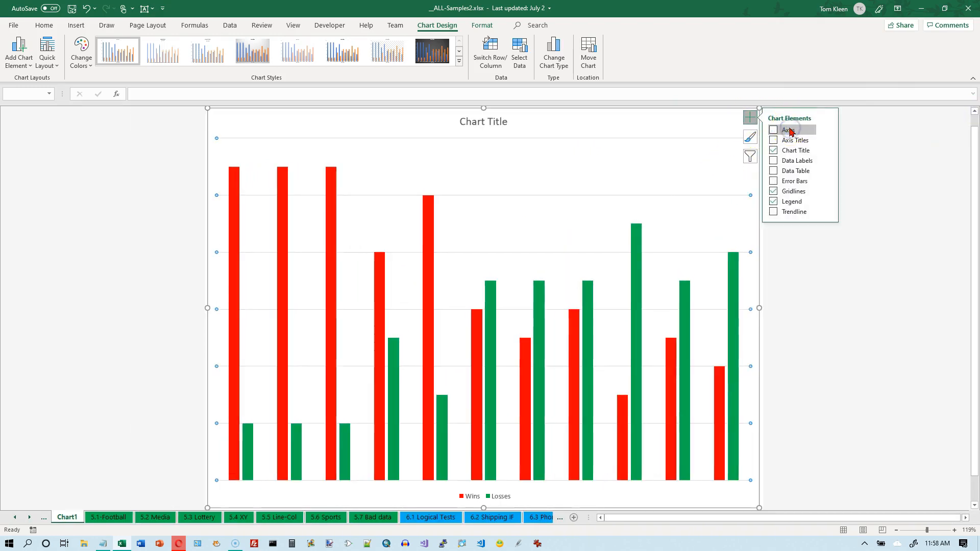
click(779, 132)
click(826, 131)
click(865, 153)
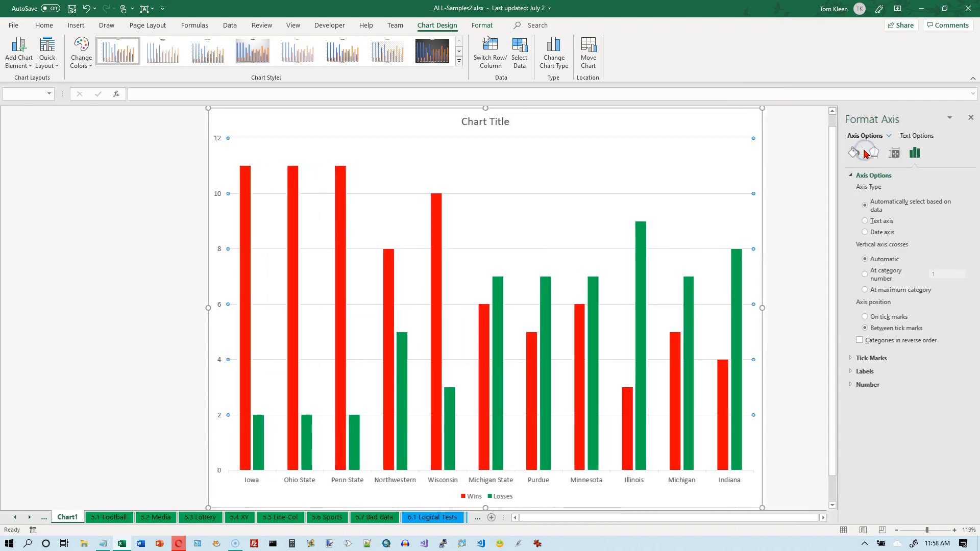
Step: Show the formatting options for the plot area, the chart area and the chart title in turn
click(565, 194)
click(587, 219)
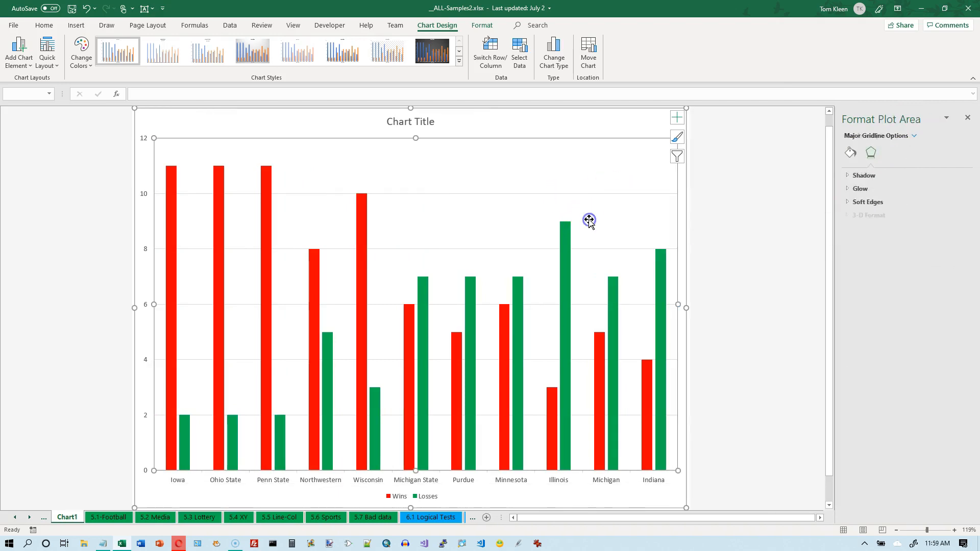
click(567, 128)
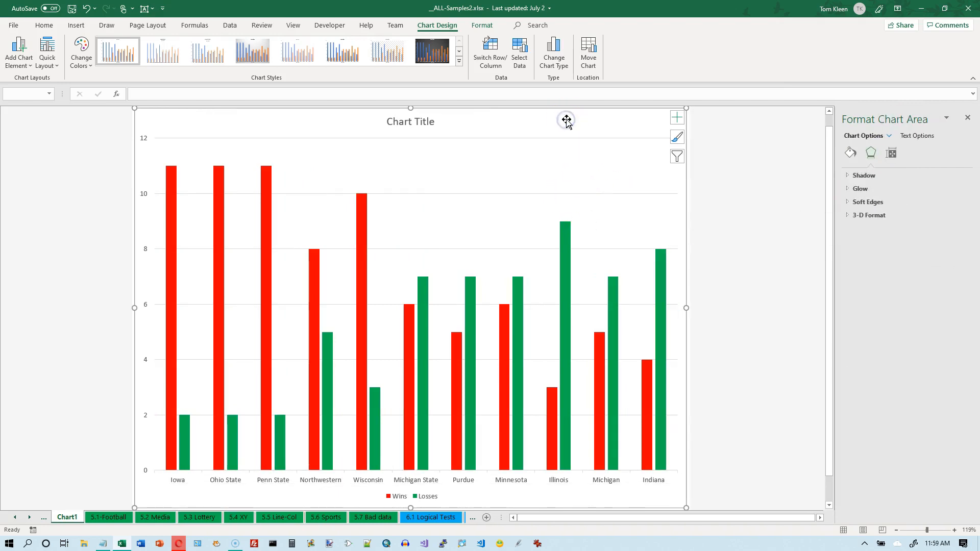
click(433, 126)
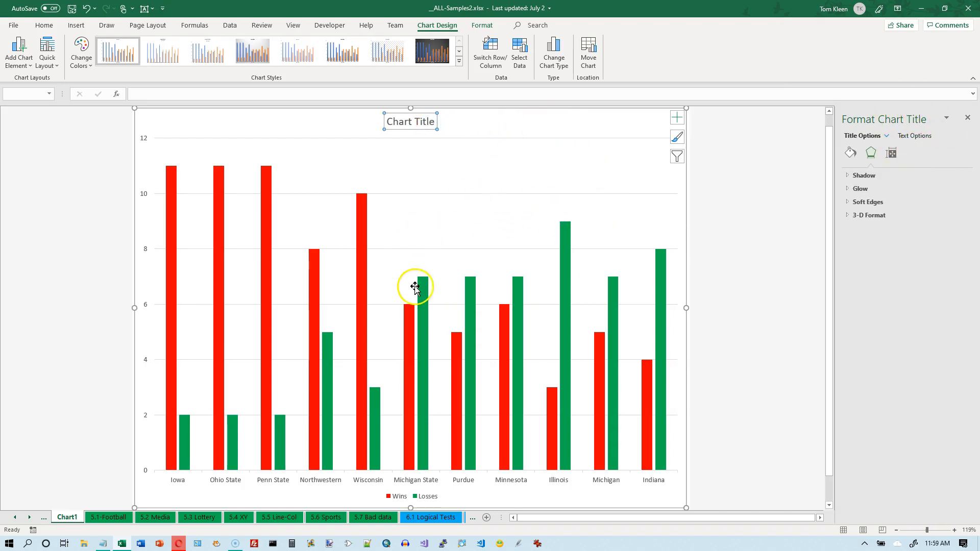
mouse_move(426, 302)
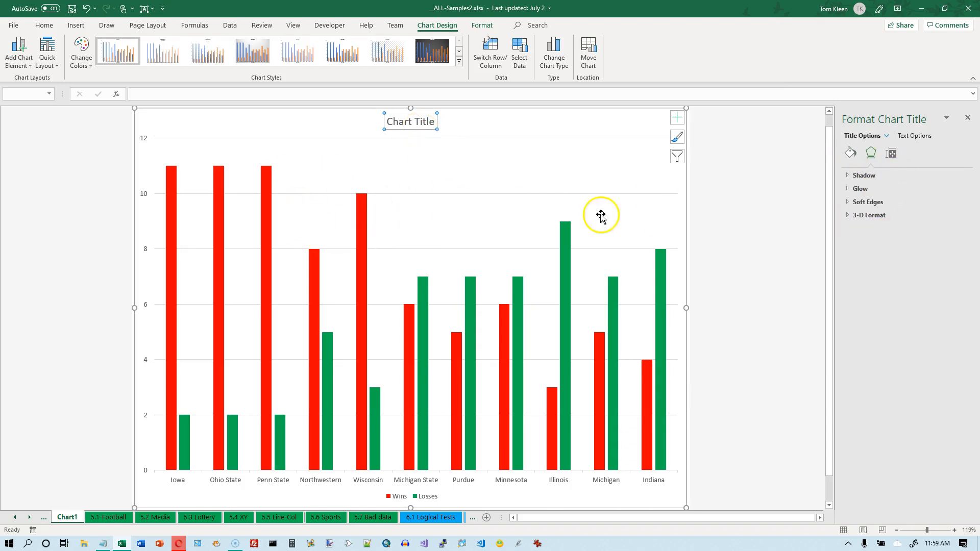
Step: Show the plot area's Fill & Line settings, and collapse and re-expand their Fill and Border sections
click(503, 169)
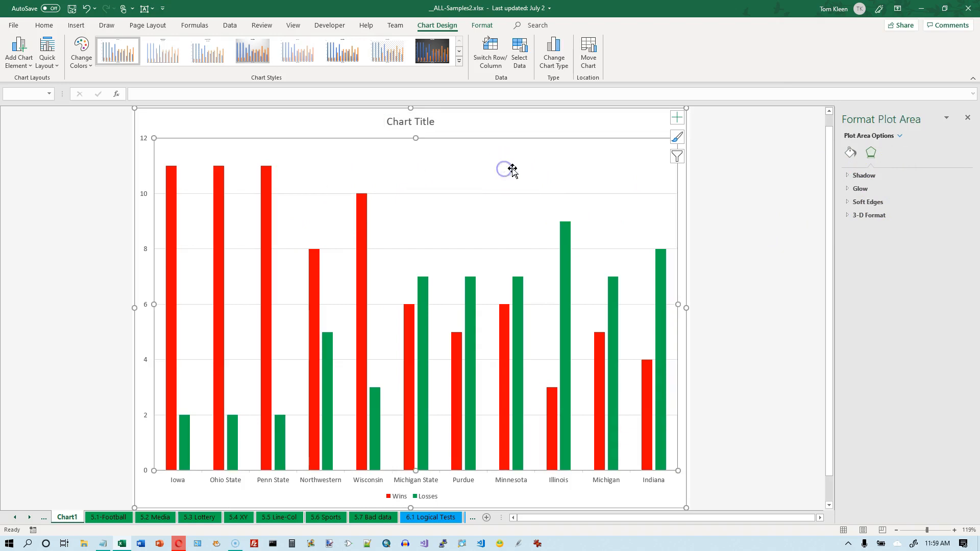
click(851, 154)
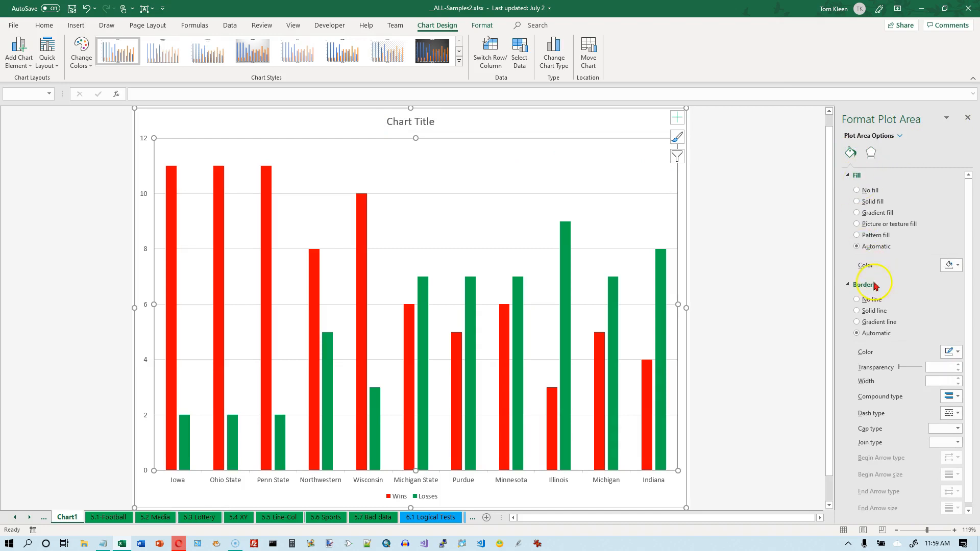
click(847, 176)
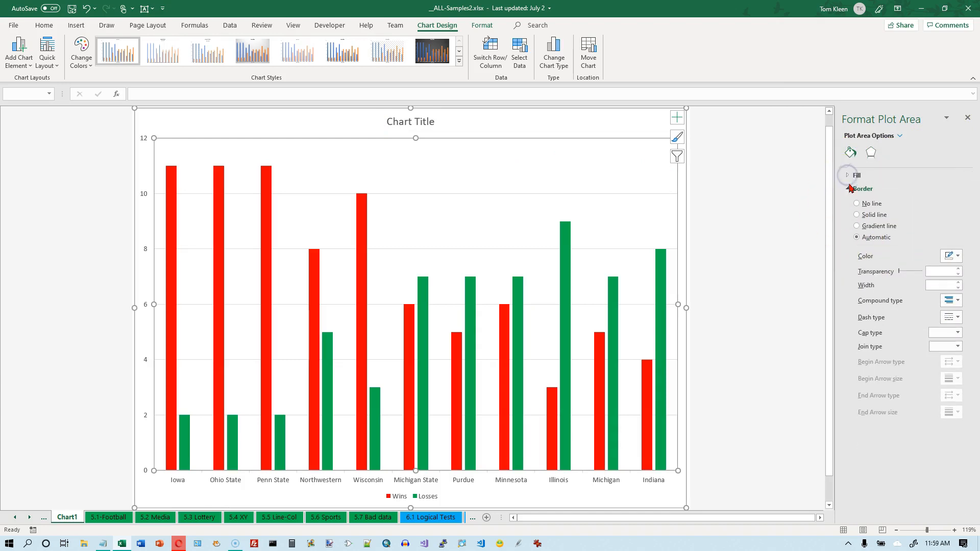
click(848, 189)
click(847, 175)
click(855, 284)
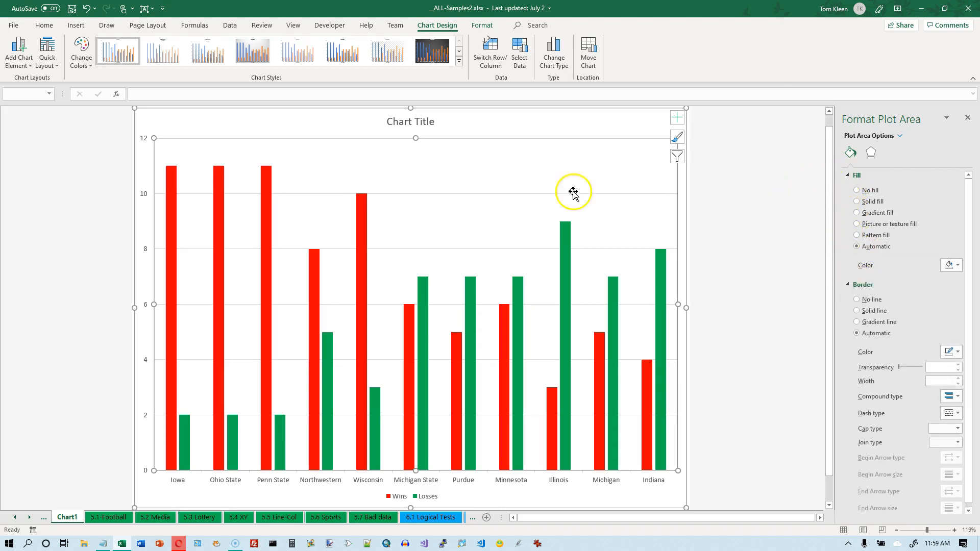